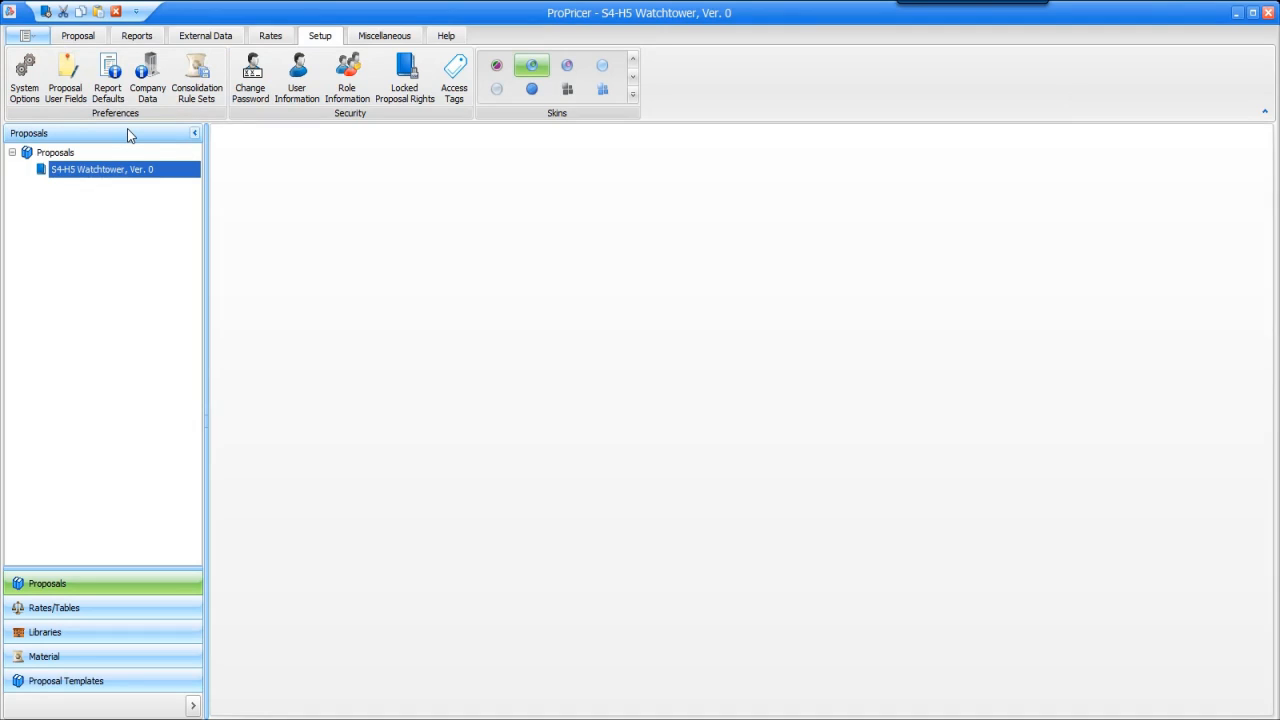
# Step: Define a proposal user field named Priority with the List data type
pyautogui.click(65, 78)
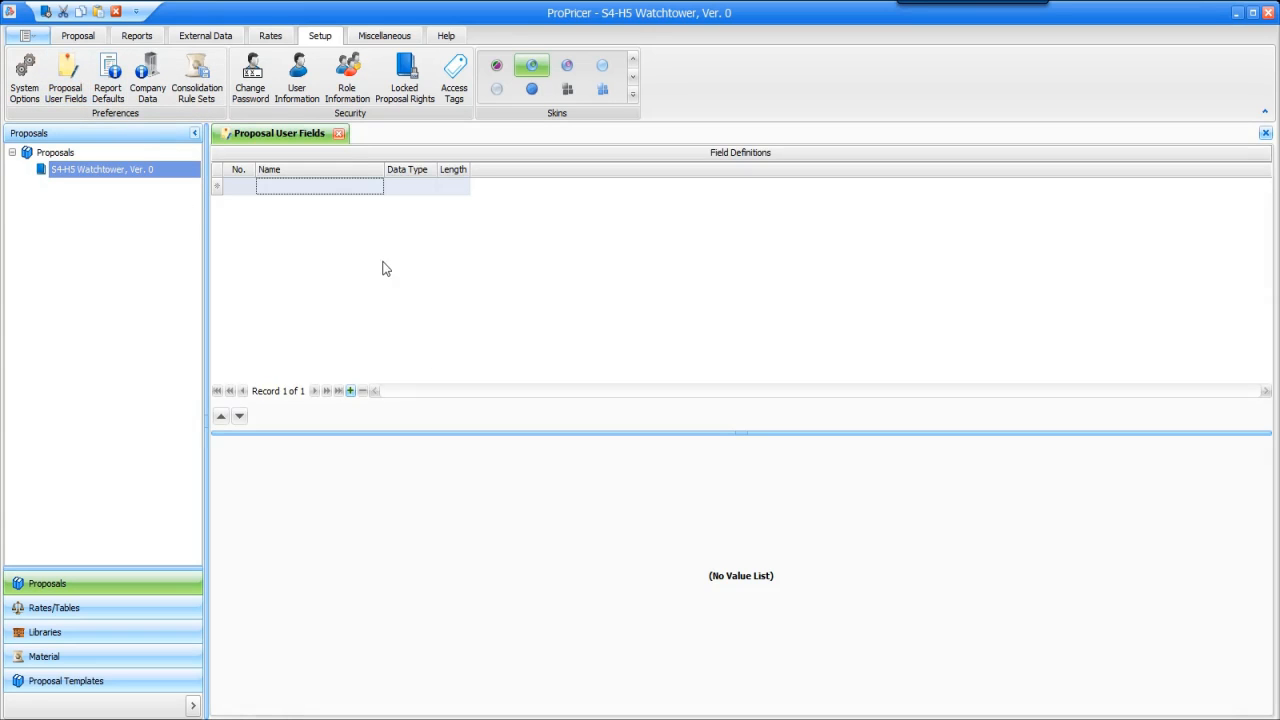
pyautogui.click(337, 188)
pyautogui.write('P')
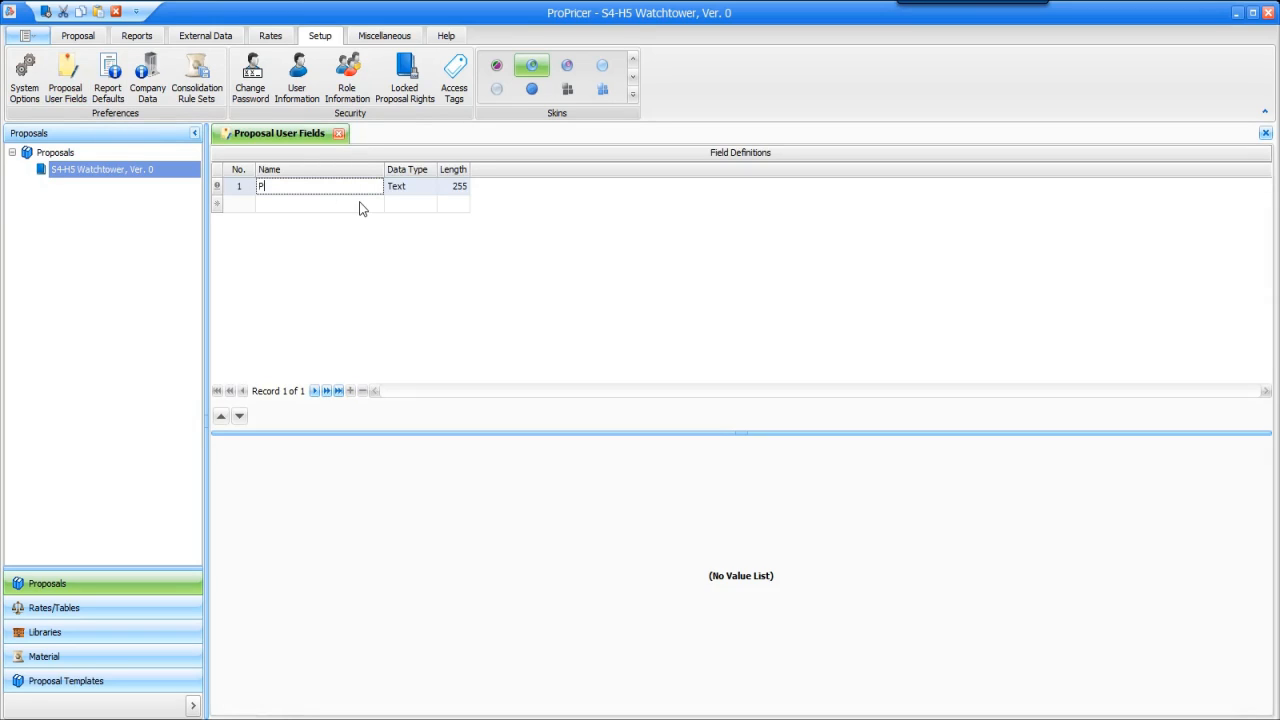
pyautogui.write('riority')
pyautogui.click(431, 190)
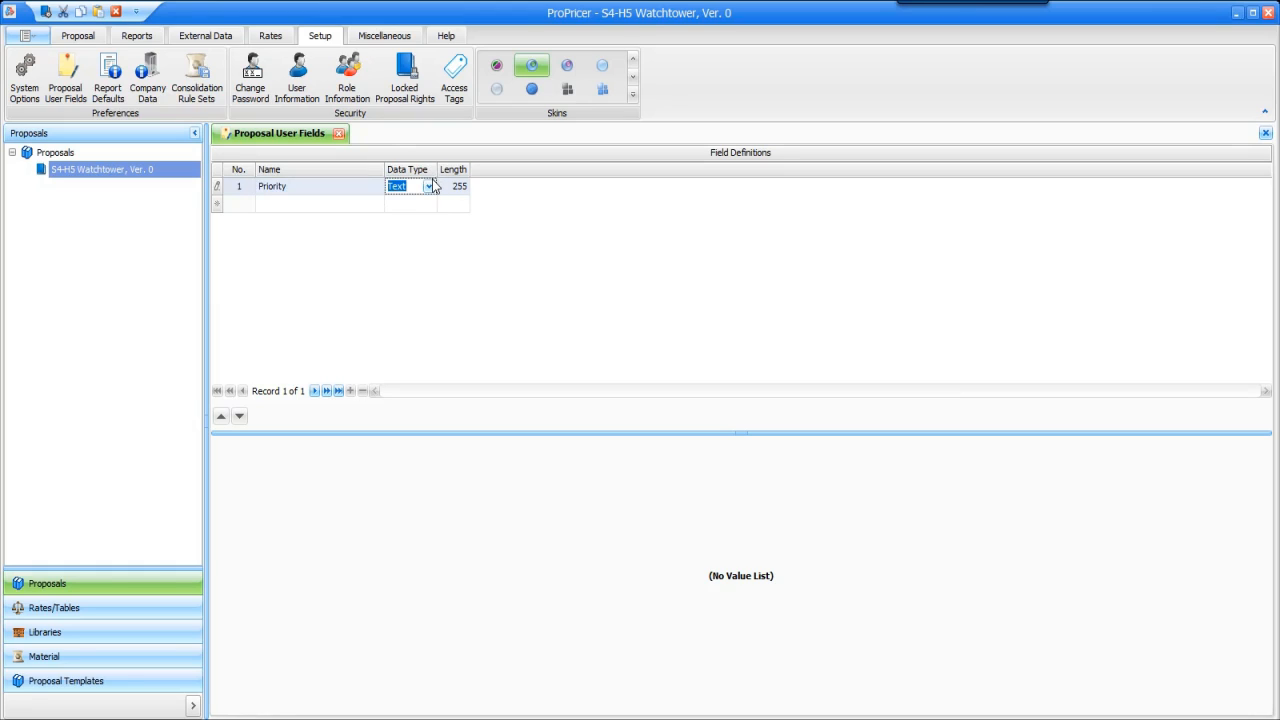
pyautogui.click(429, 187)
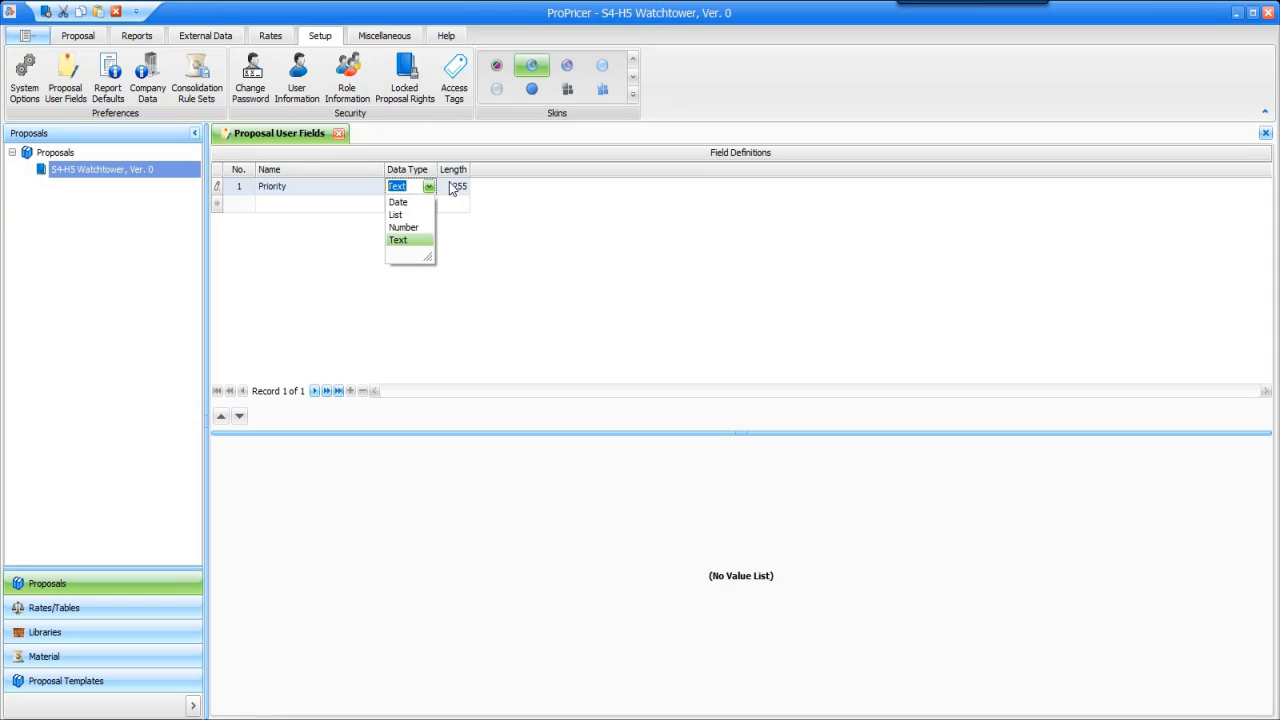
pyautogui.click(406, 215)
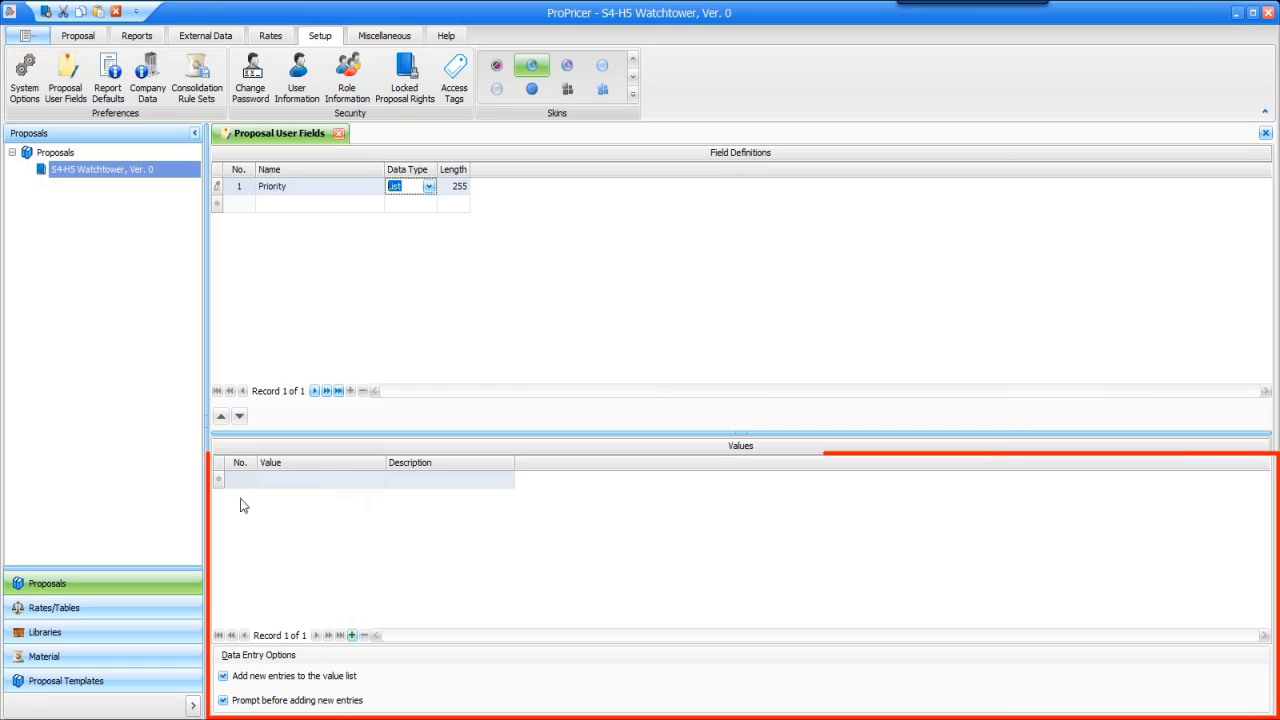
# Step: Add the values Low, Medium and High to the Priority field's value list and save the field definition
pyautogui.click(347, 479)
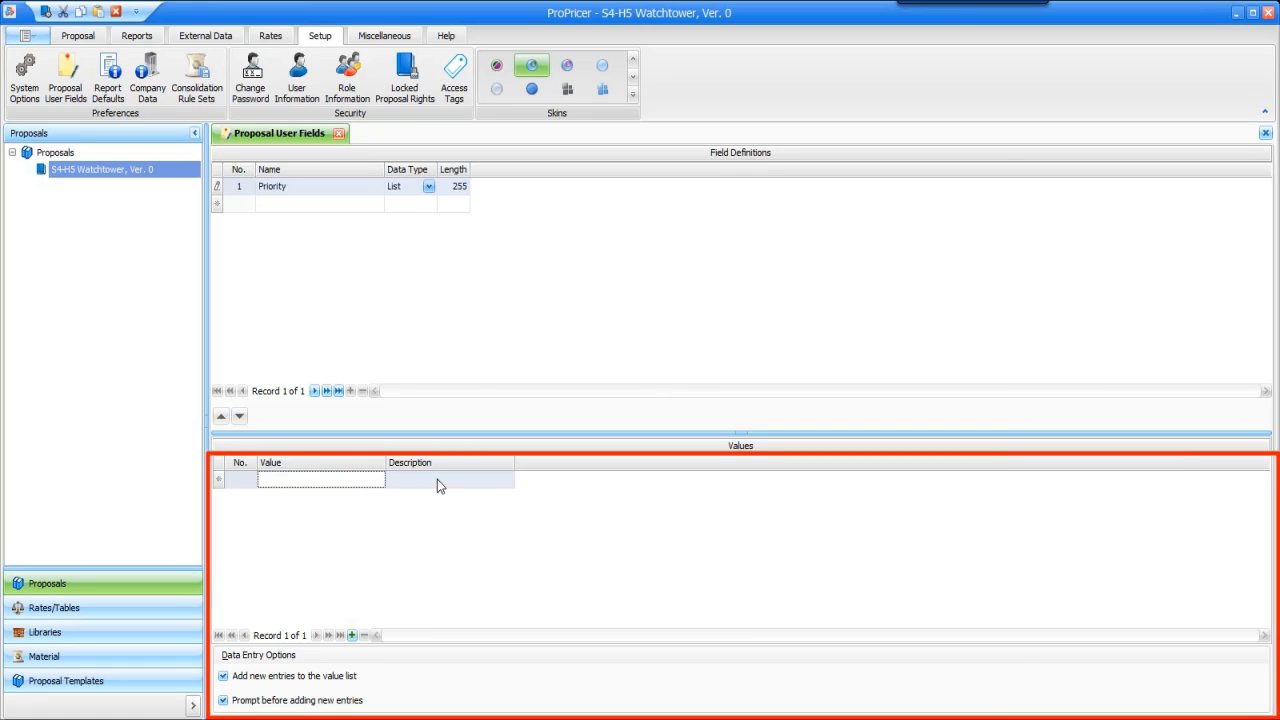
pyautogui.write('Low')
pyautogui.press('Down')
pyautogui.write('Medu')
pyautogui.press('BackSpace')
pyautogui.write('ium')
pyautogui.press('Down')
pyautogui.write('High')
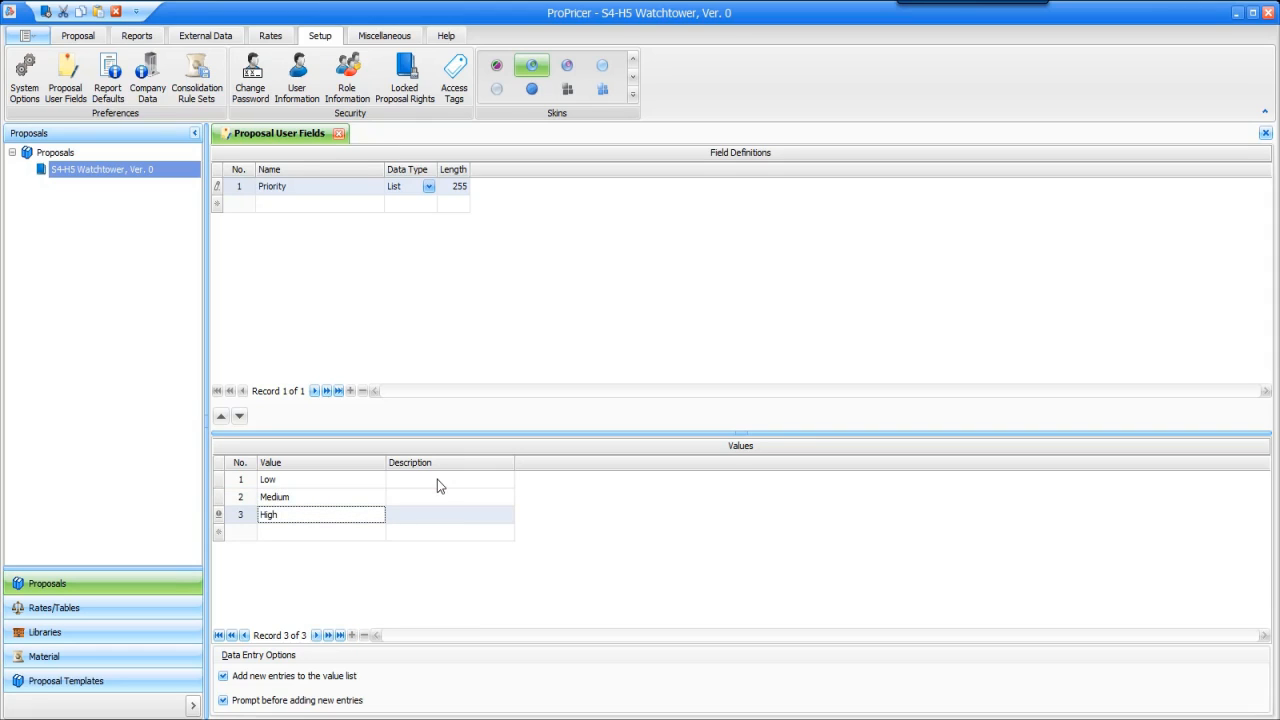
pyautogui.click(221, 186)
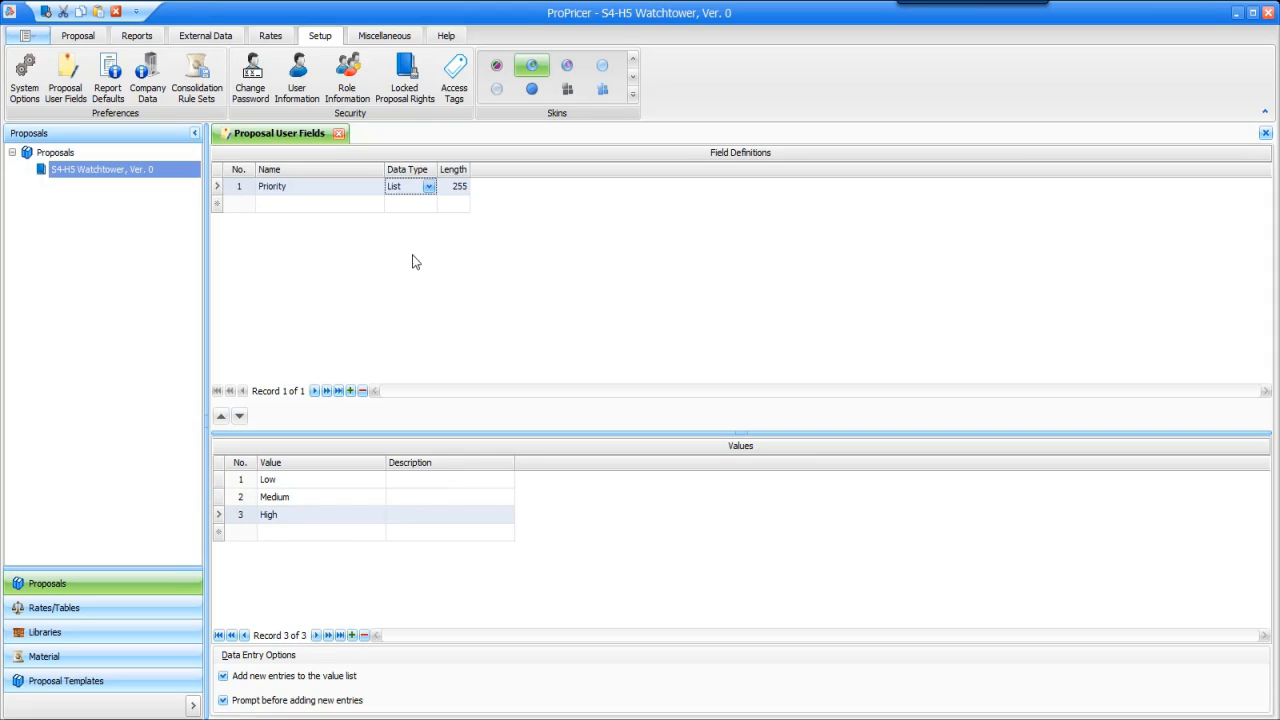
# Step: Set the Priority to Low in the properties of the S4-H5 Watchtower proposal
pyautogui.rightClick(138, 172)
pyautogui.click(255, 300)
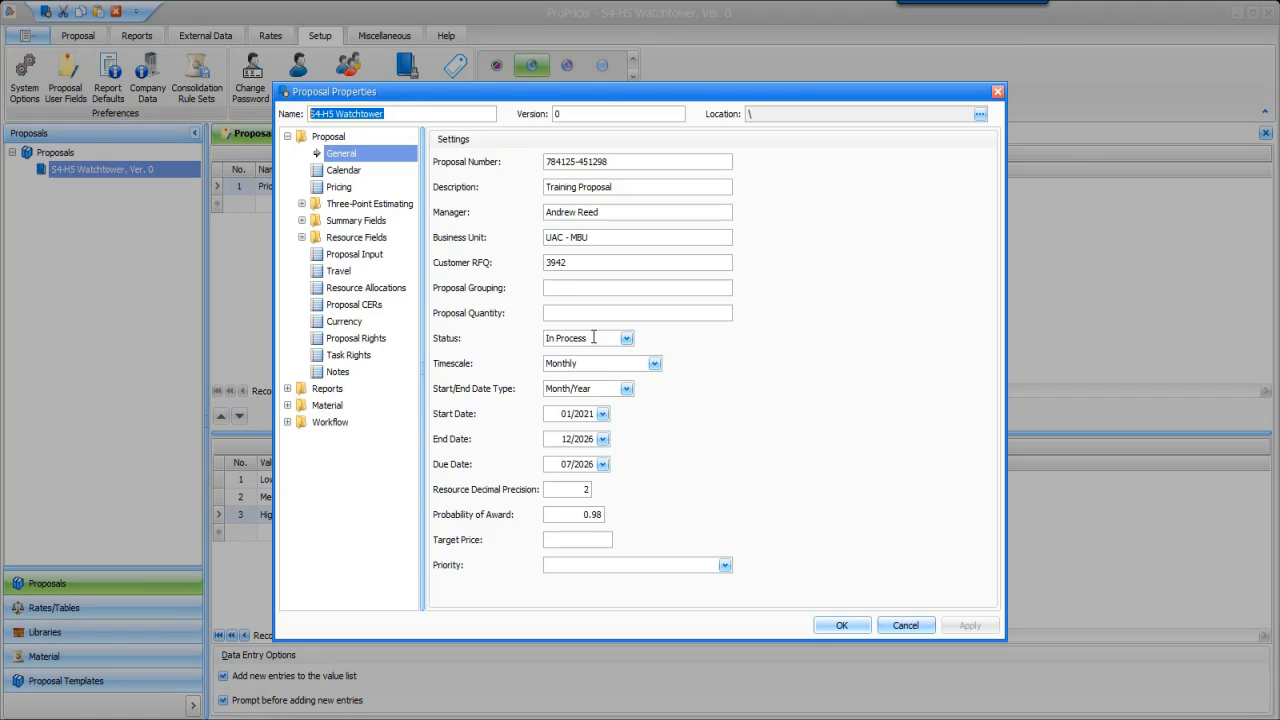
pyautogui.click(725, 566)
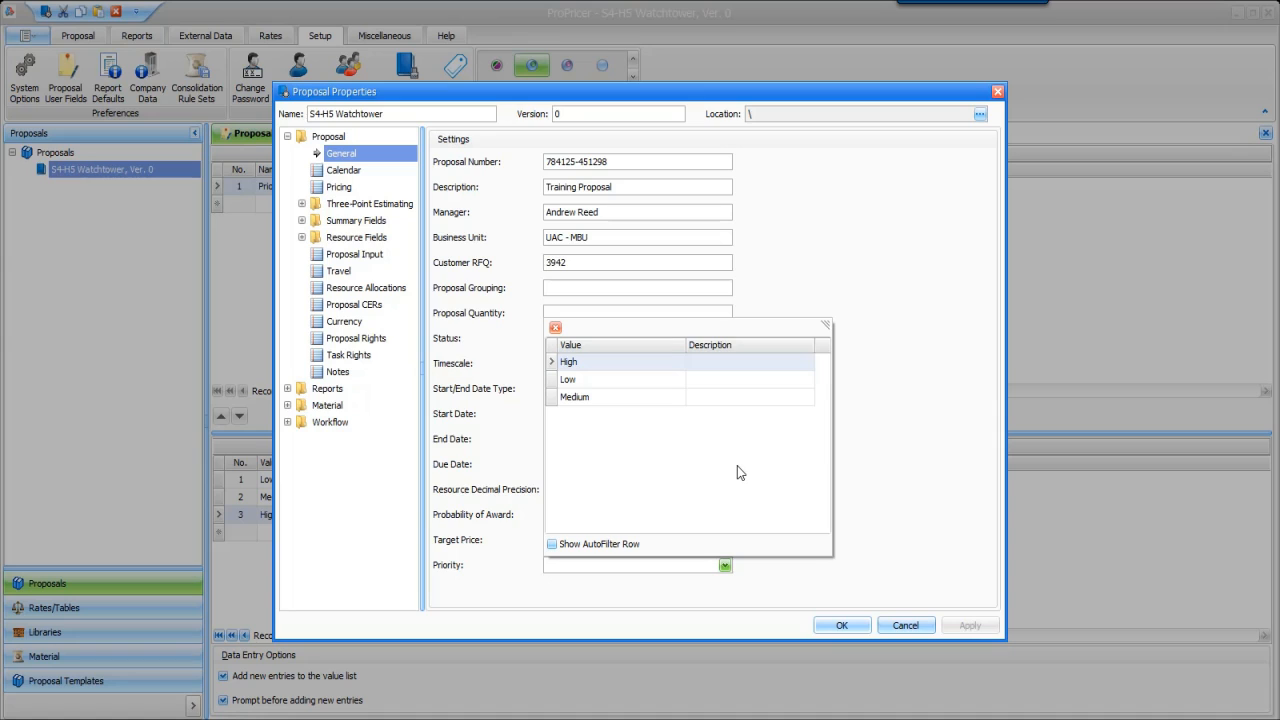
pyautogui.click(643, 380)
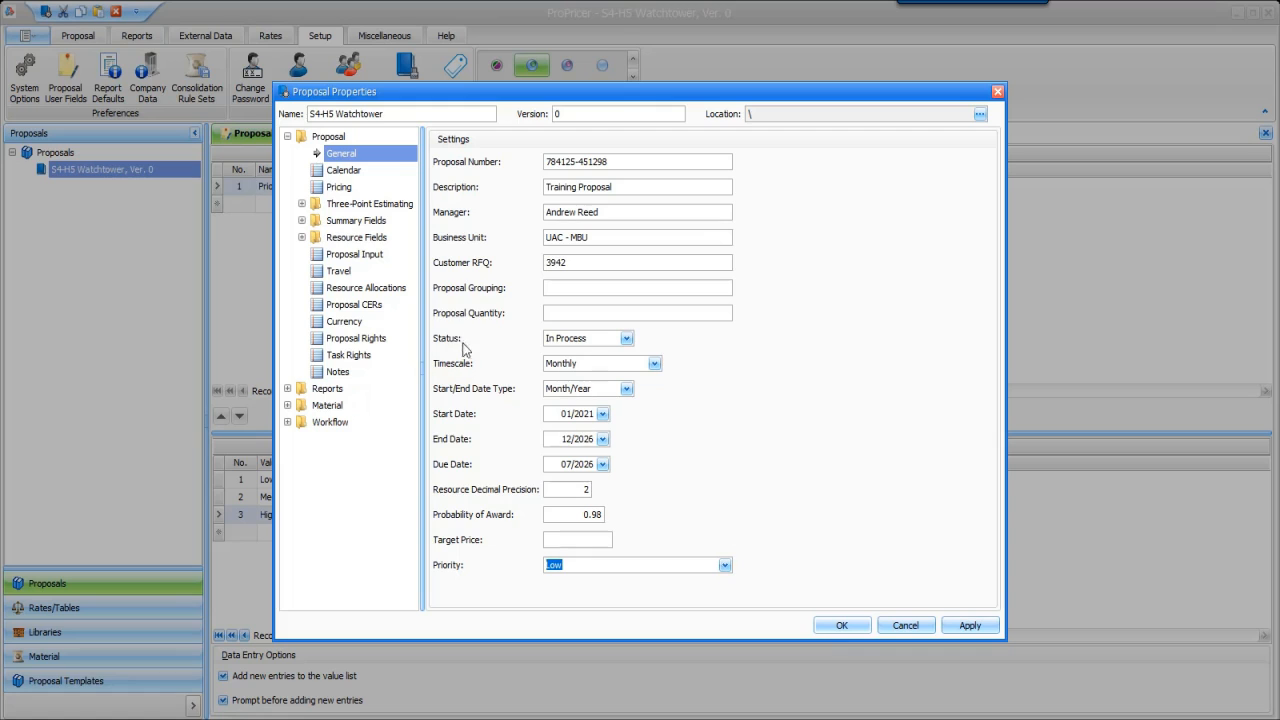
# Step: Add the values 1 and 2 to the value list of the WBS summary field
pyautogui.click(352, 222)
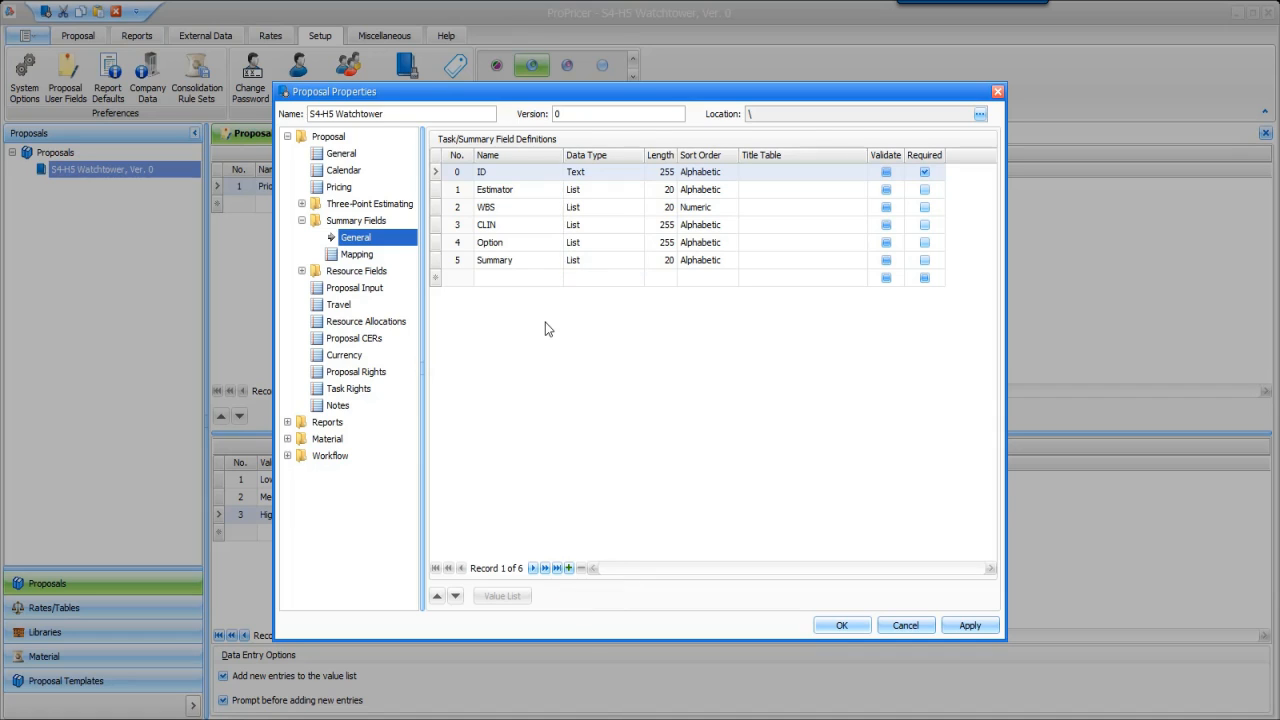
pyautogui.click(520, 210)
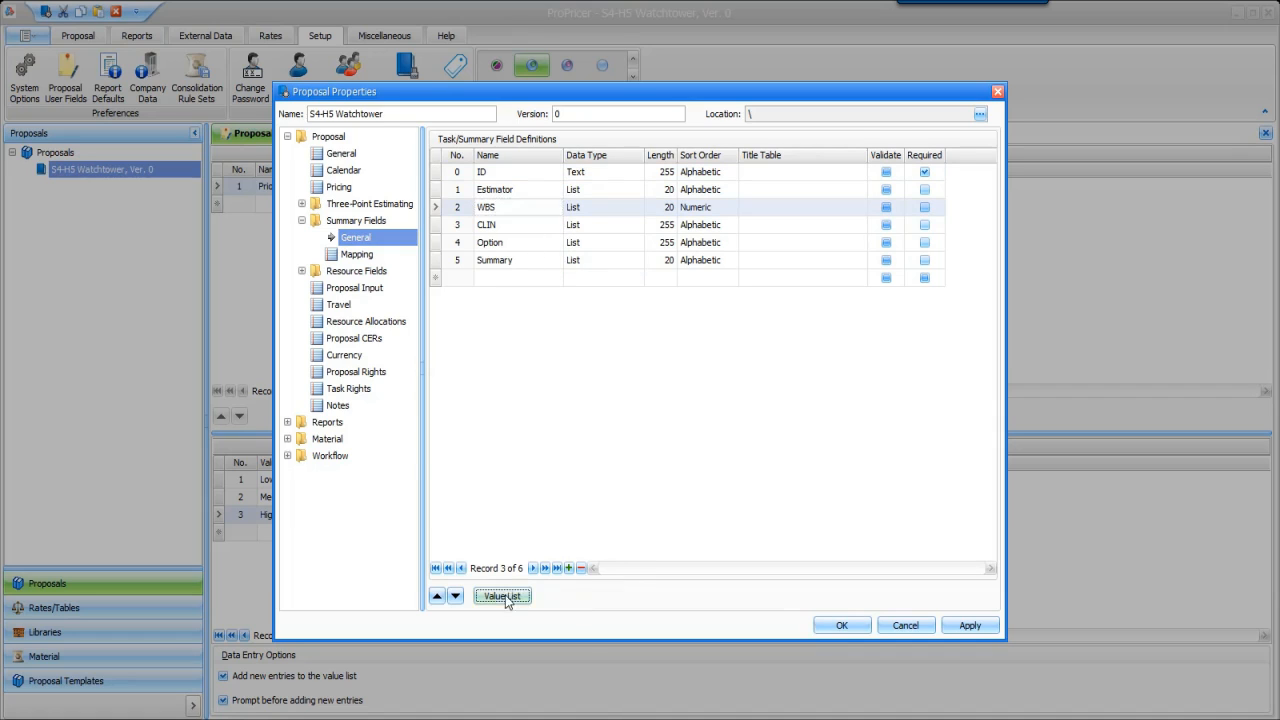
pyautogui.click(503, 595)
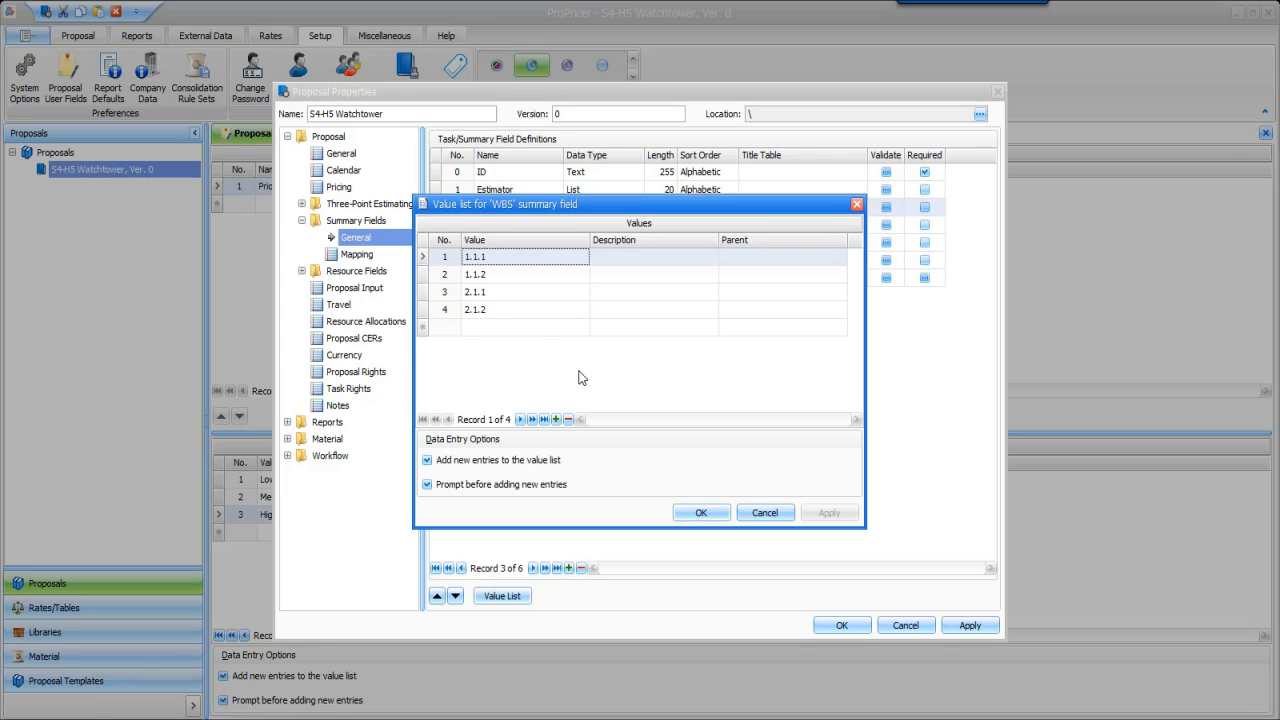
pyautogui.click(525, 330)
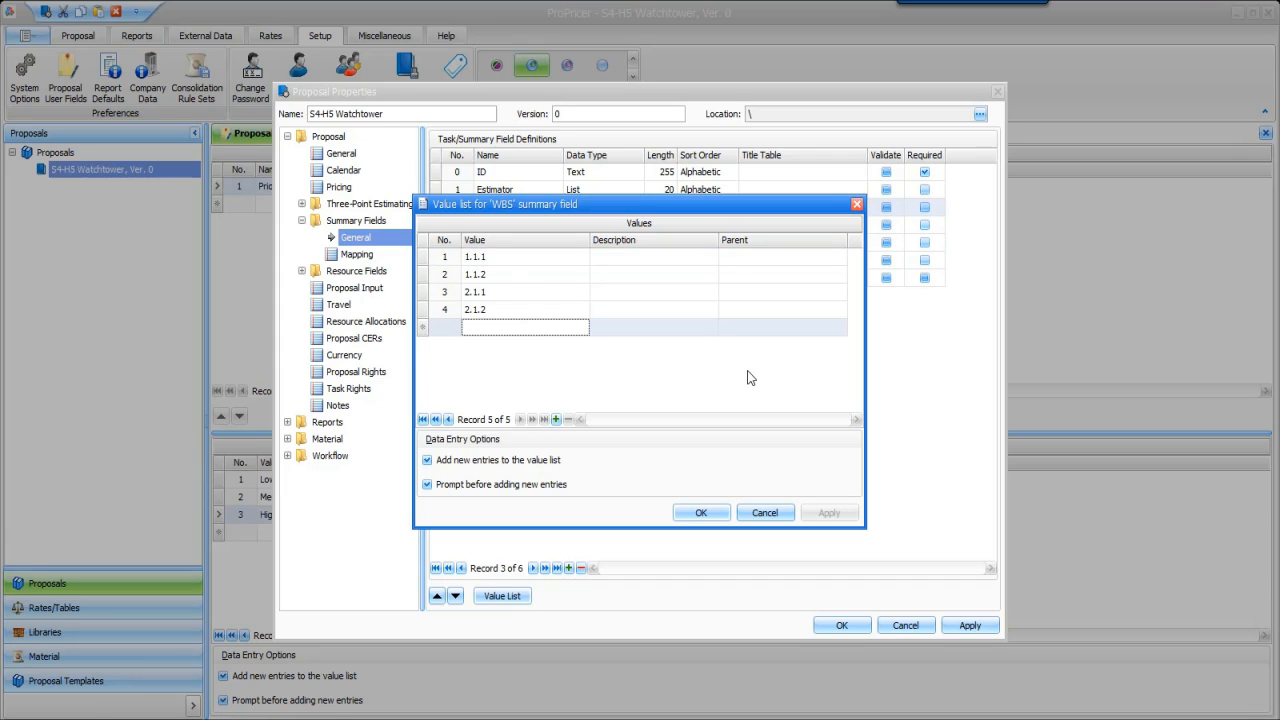
pyautogui.write('1')
pyautogui.press('Return')
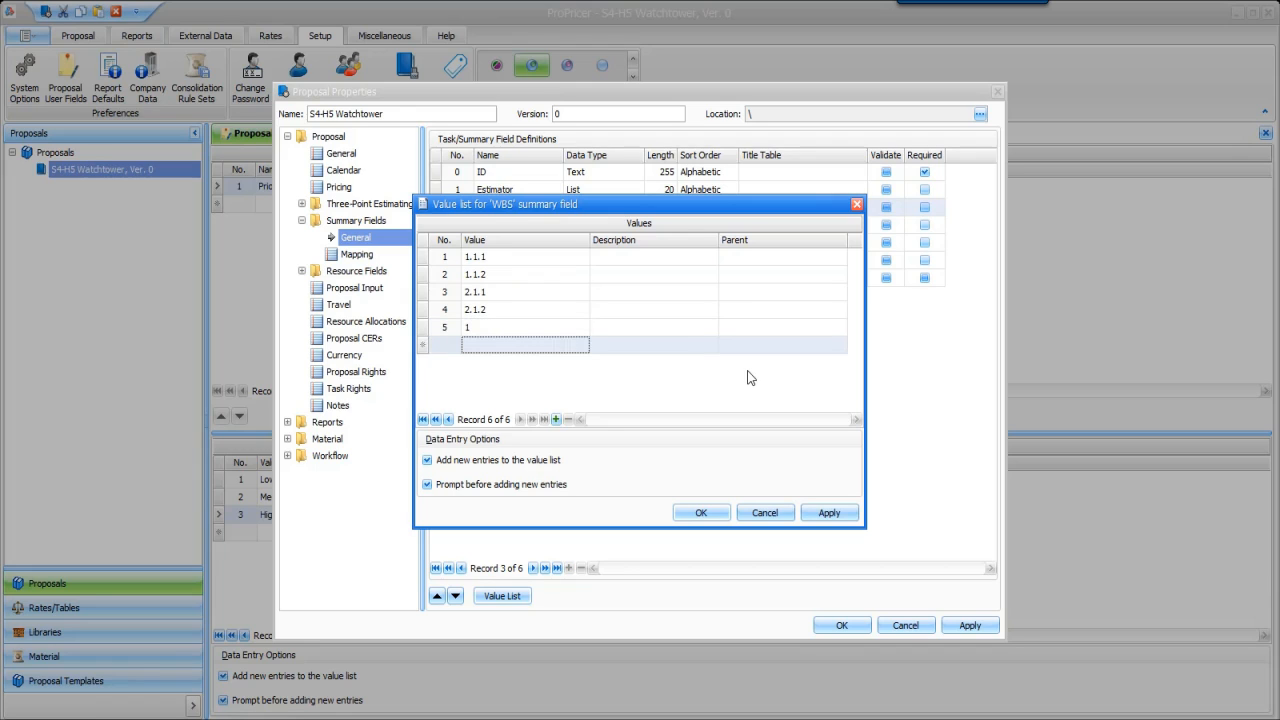
pyautogui.write('2')
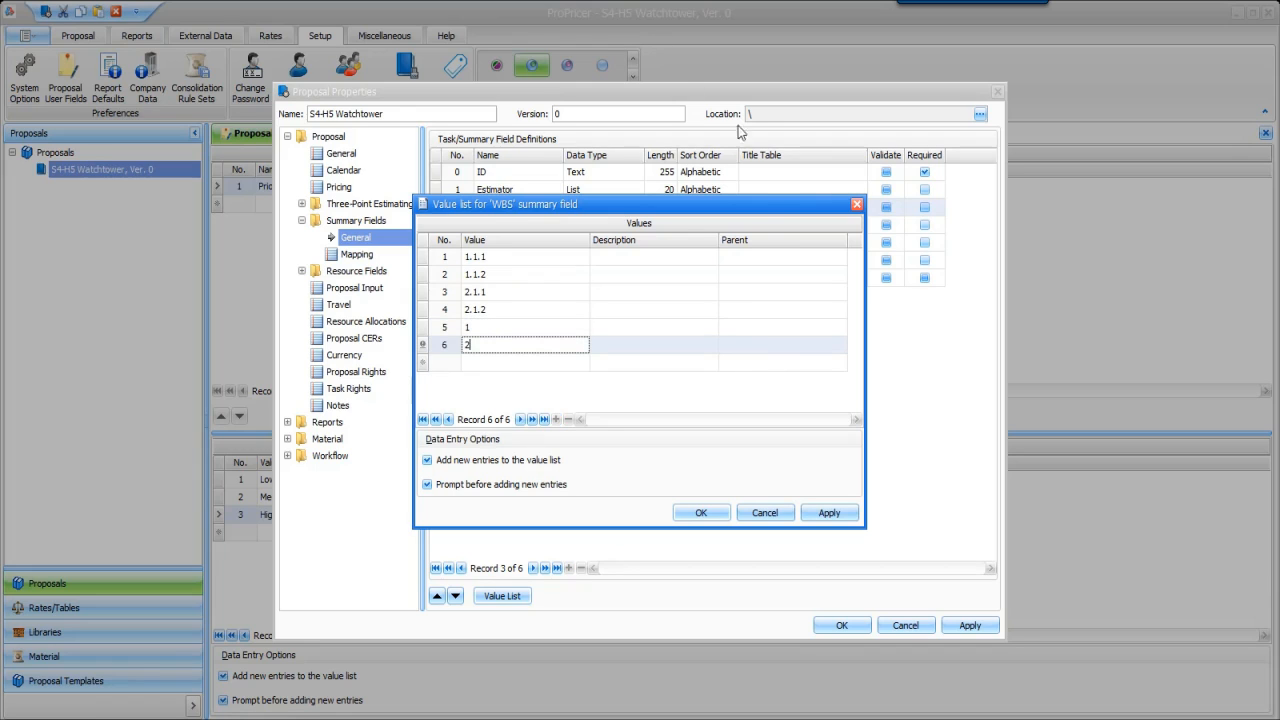
# Step: Assign parent 1 to the WBS values 1.1.1 and 1.1.2
pyautogui.click(792, 257)
pyautogui.click(839, 257)
pyautogui.click(757, 298)
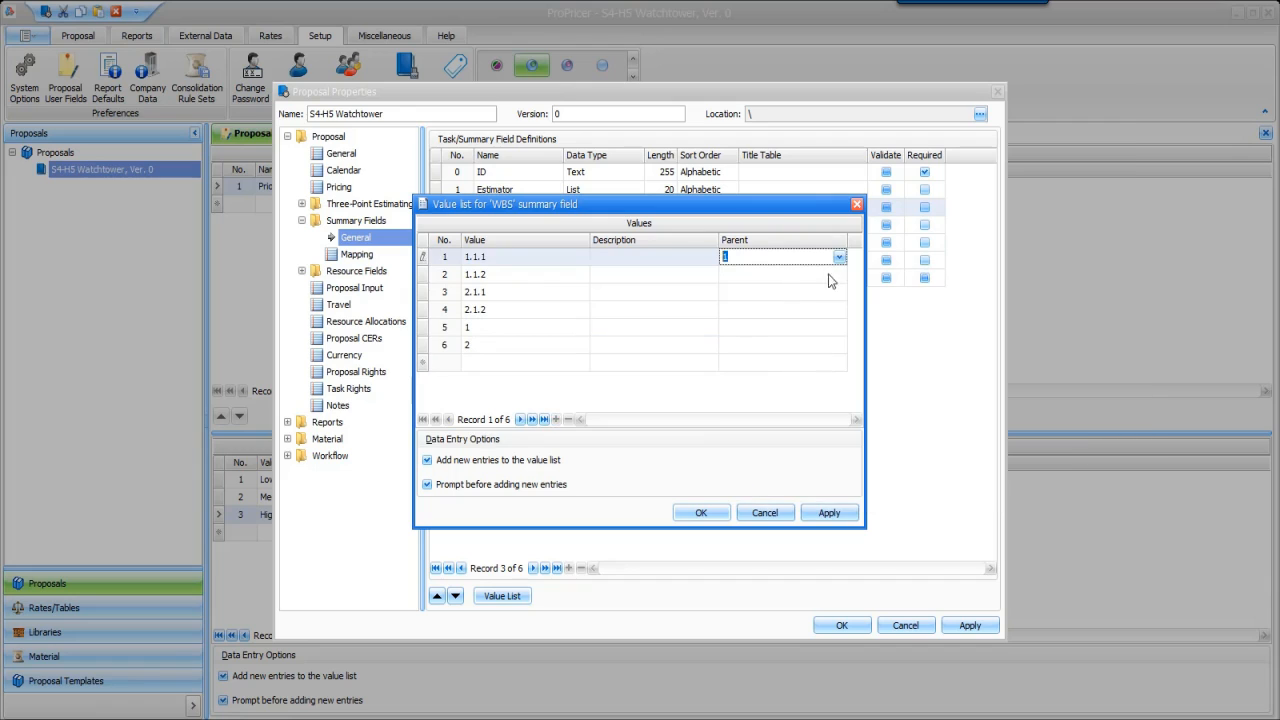
pyautogui.click(838, 277)
pyautogui.click(839, 276)
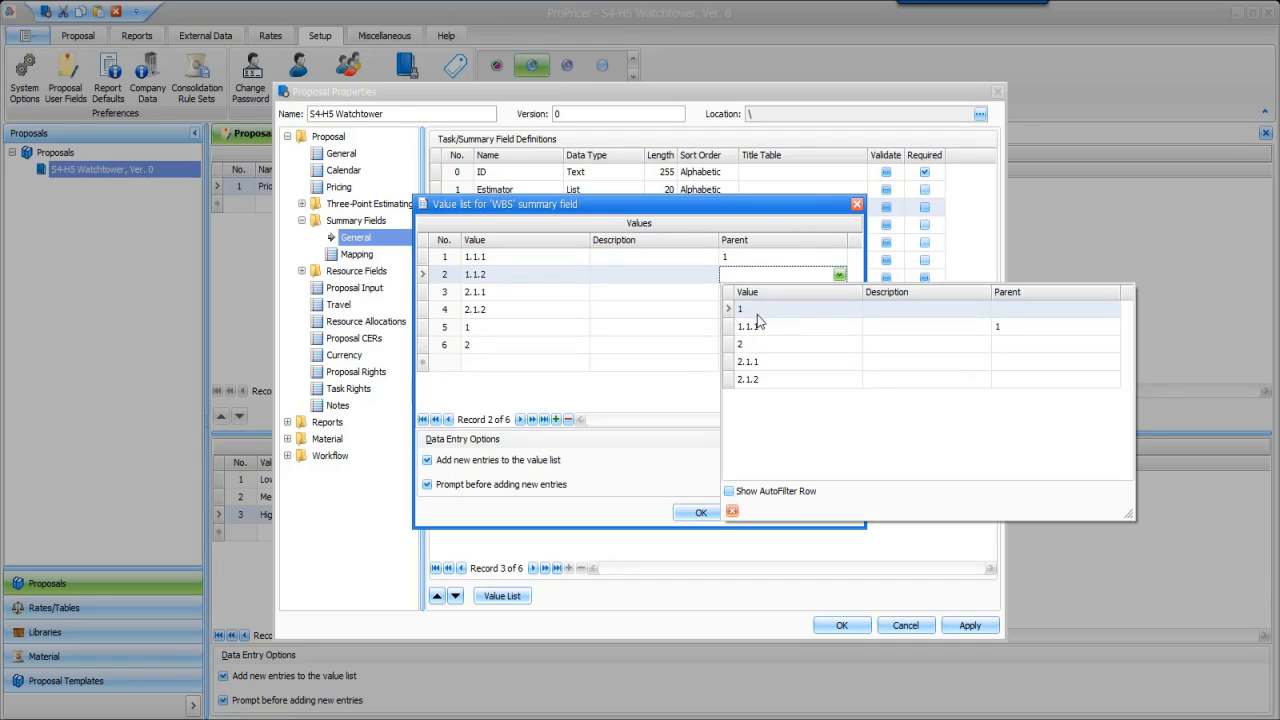
pyautogui.click(758, 311)
# Step: Assign parent 2 to the WBS values 2.1.1 and 2.1.2, and save the value list and the proposal properties
pyautogui.click(834, 298)
pyautogui.click(839, 291)
pyautogui.click(772, 379)
pyautogui.click(834, 309)
pyautogui.click(839, 309)
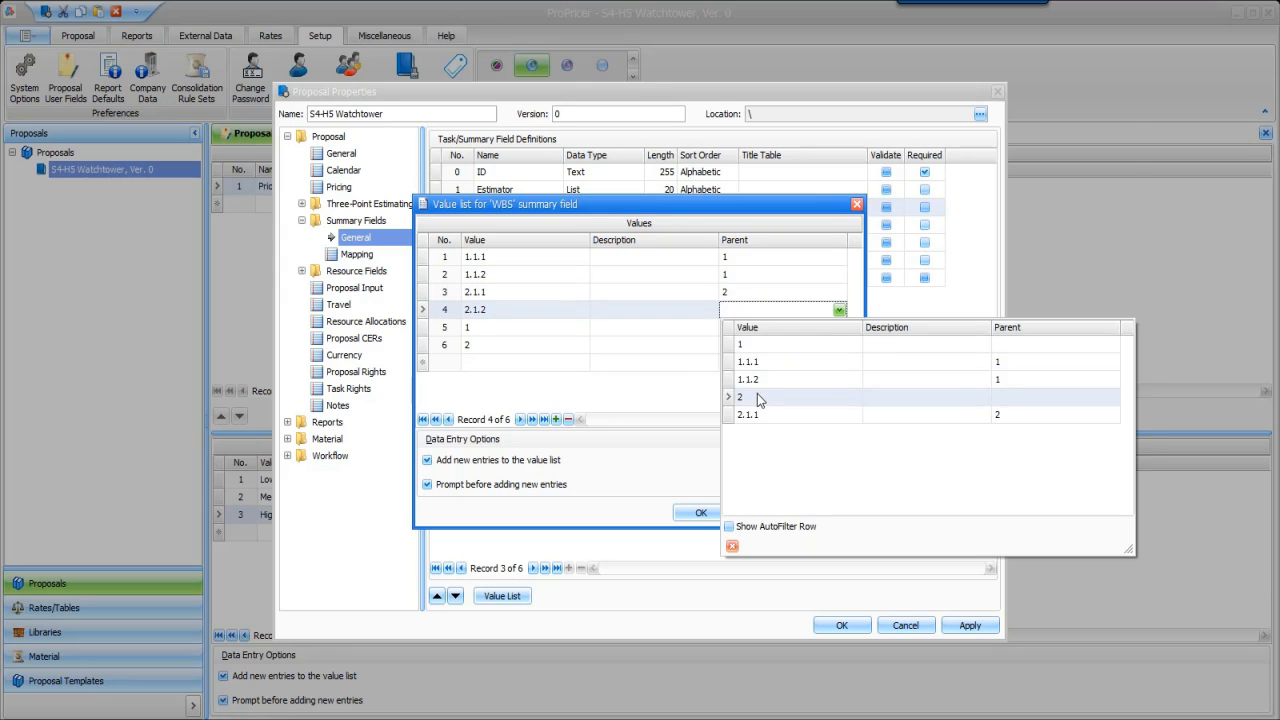
pyautogui.click(757, 393)
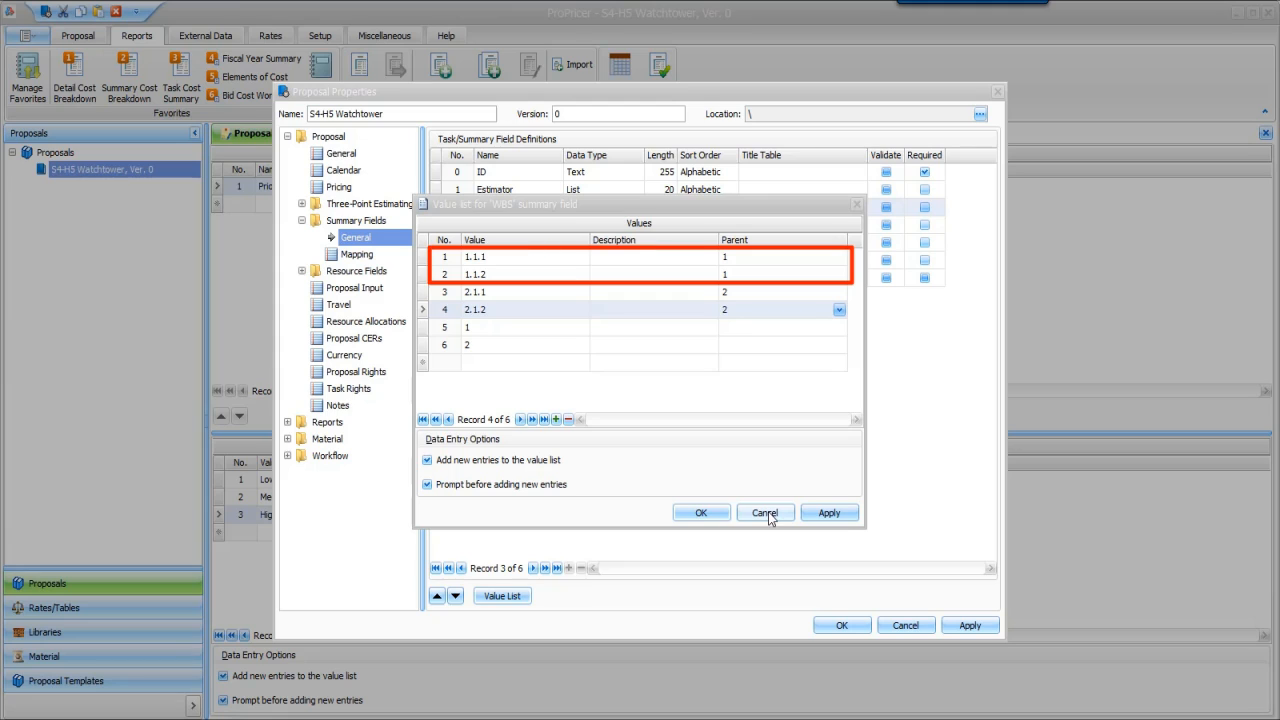
pyautogui.click(716, 519)
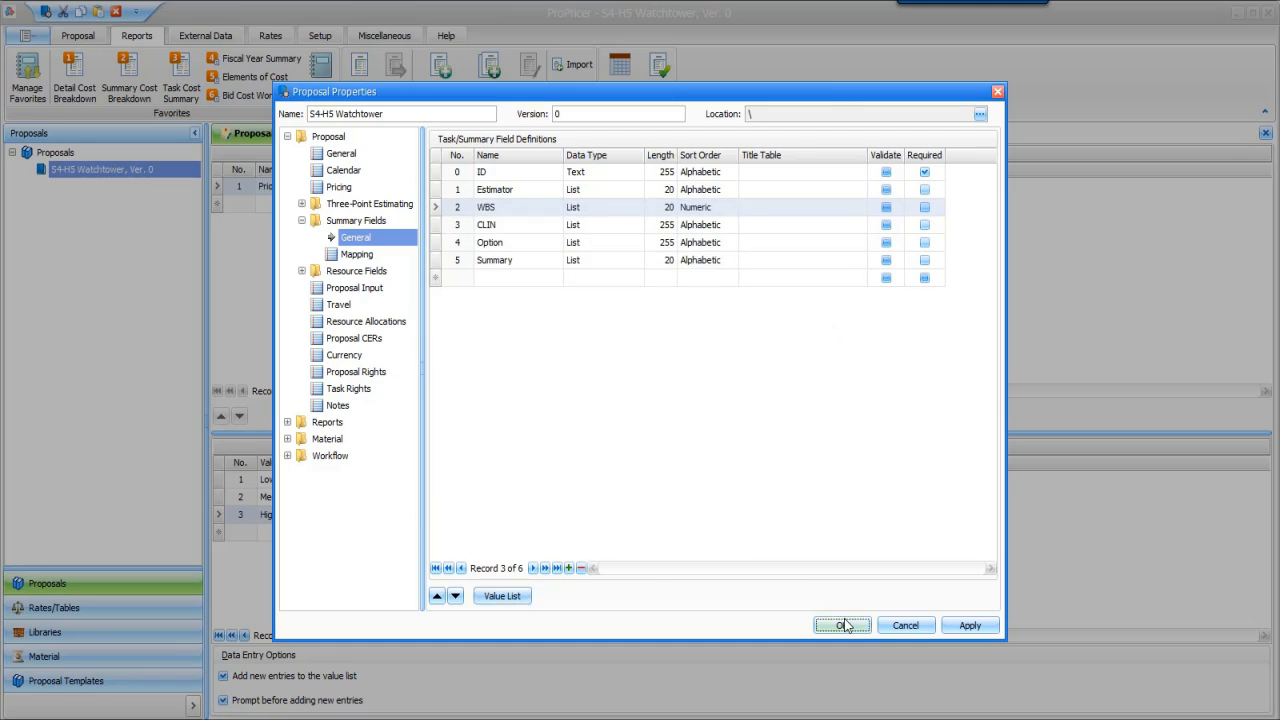
pyautogui.click(843, 622)
# Step: Generate the Elements of Cost report on screen with WBS as the summary field
pyautogui.click(240, 84)
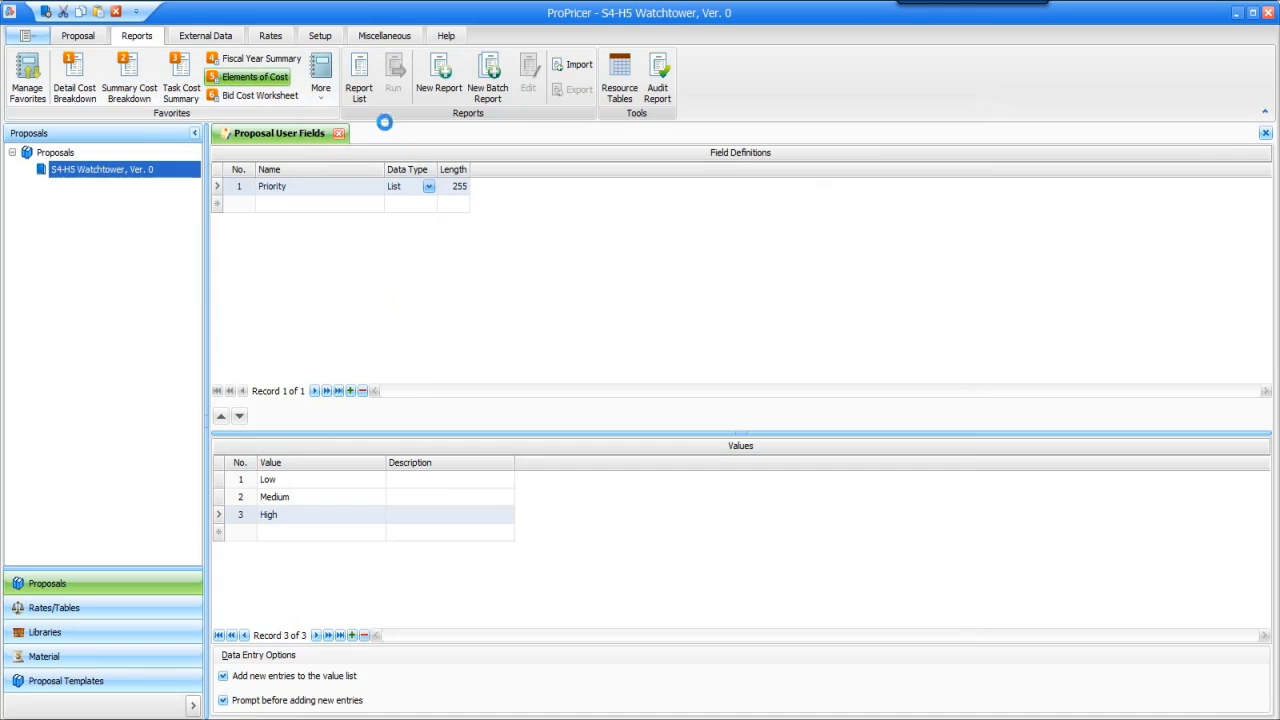
pyautogui.click(444, 252)
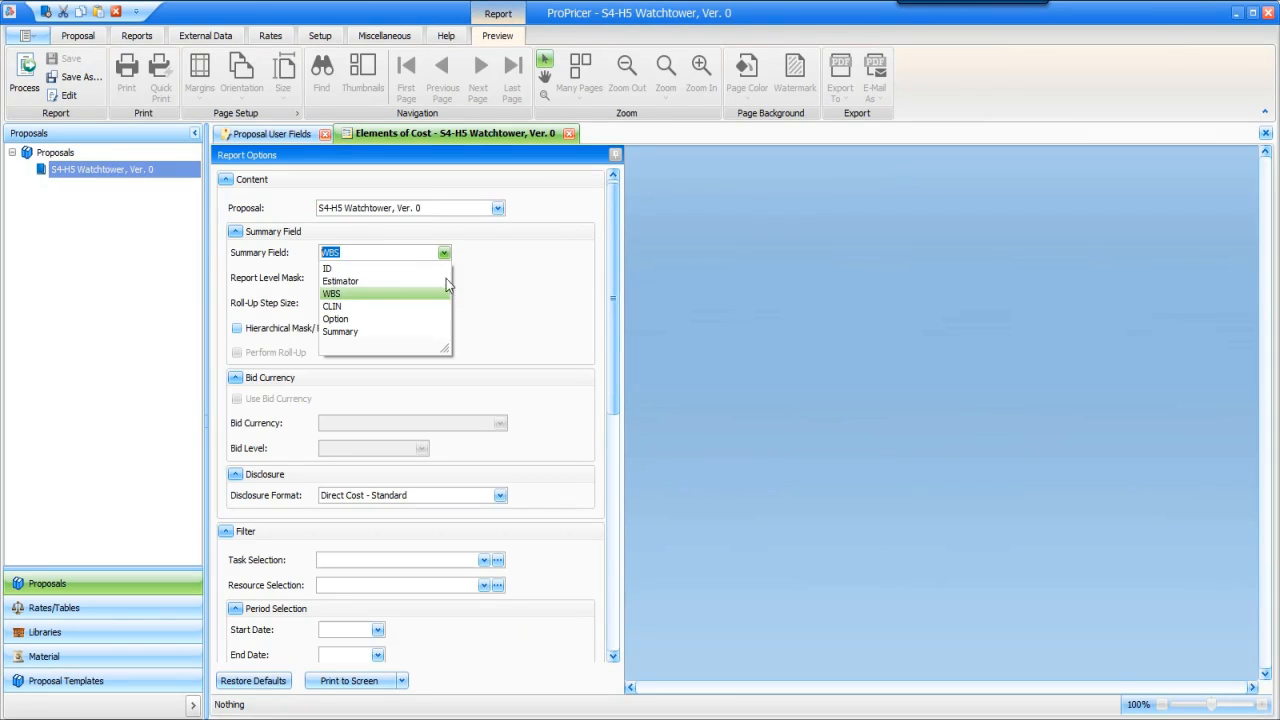
pyautogui.click(380, 297)
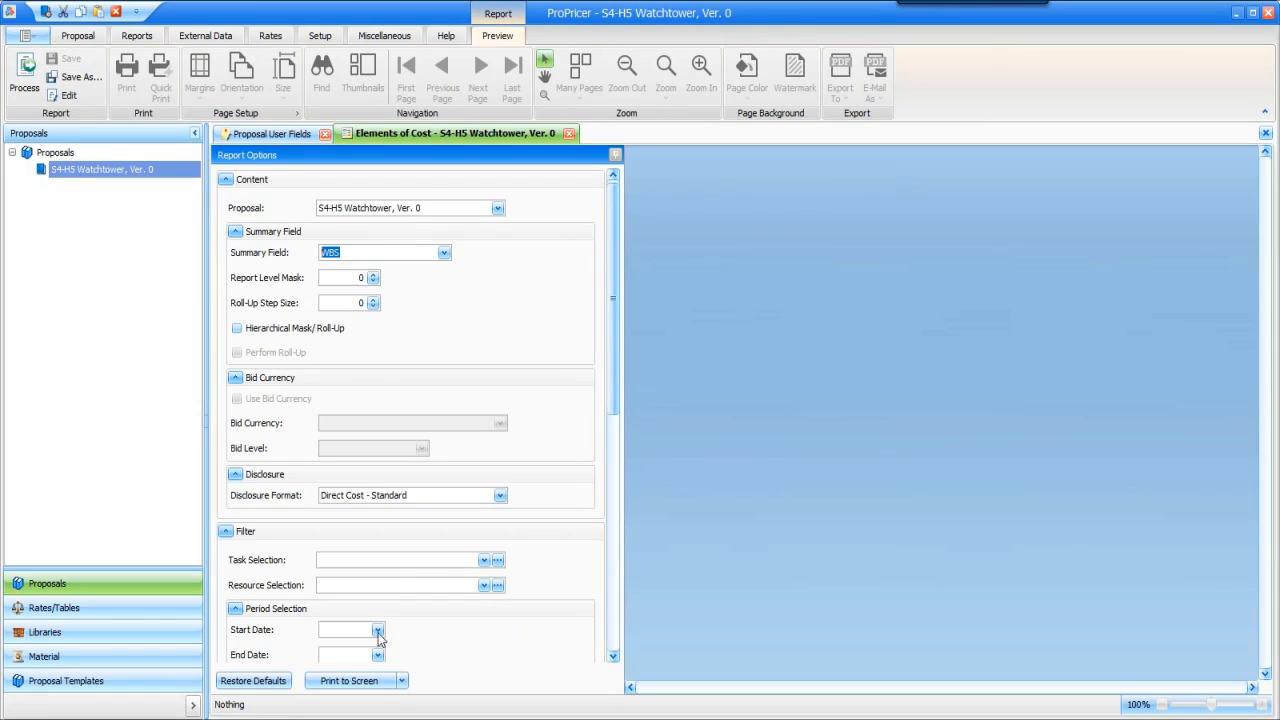
pyautogui.click(355, 681)
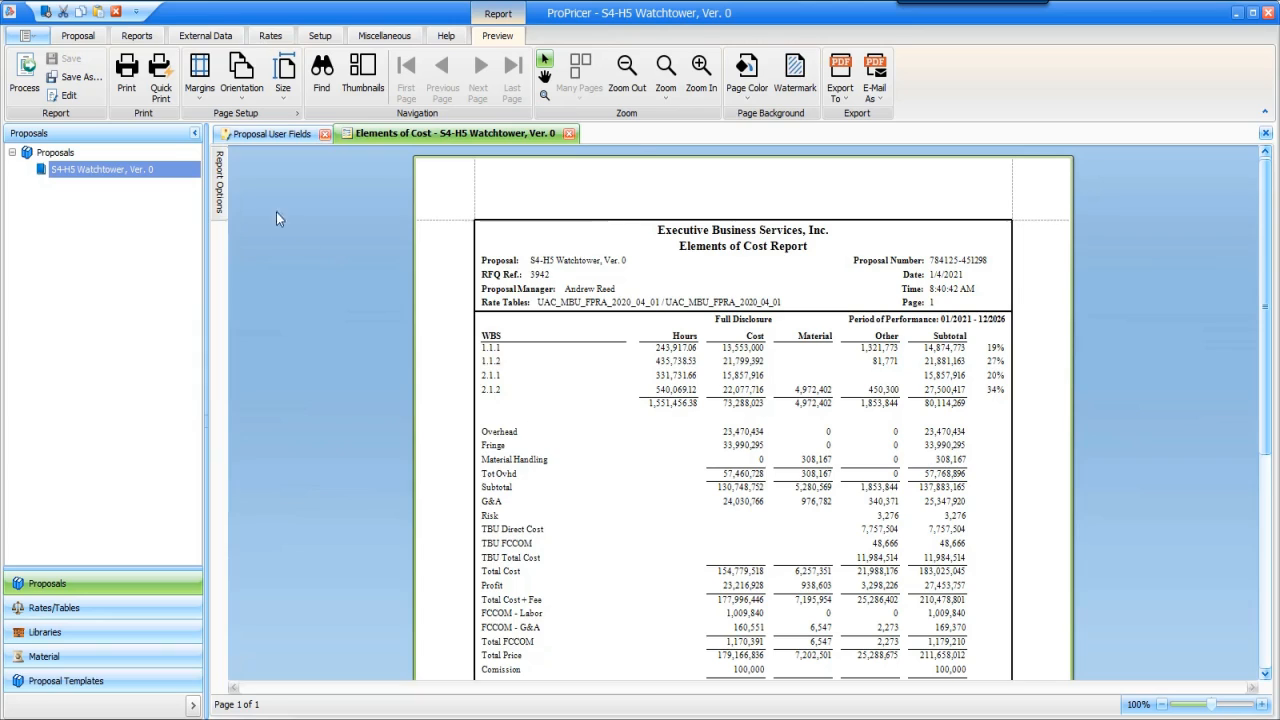
# Step: Enable Hierarchical Mask/Roll-Up and Perform Roll-Up for the Elements of Cost report and regenerate it on screen
pyautogui.click(220, 188)
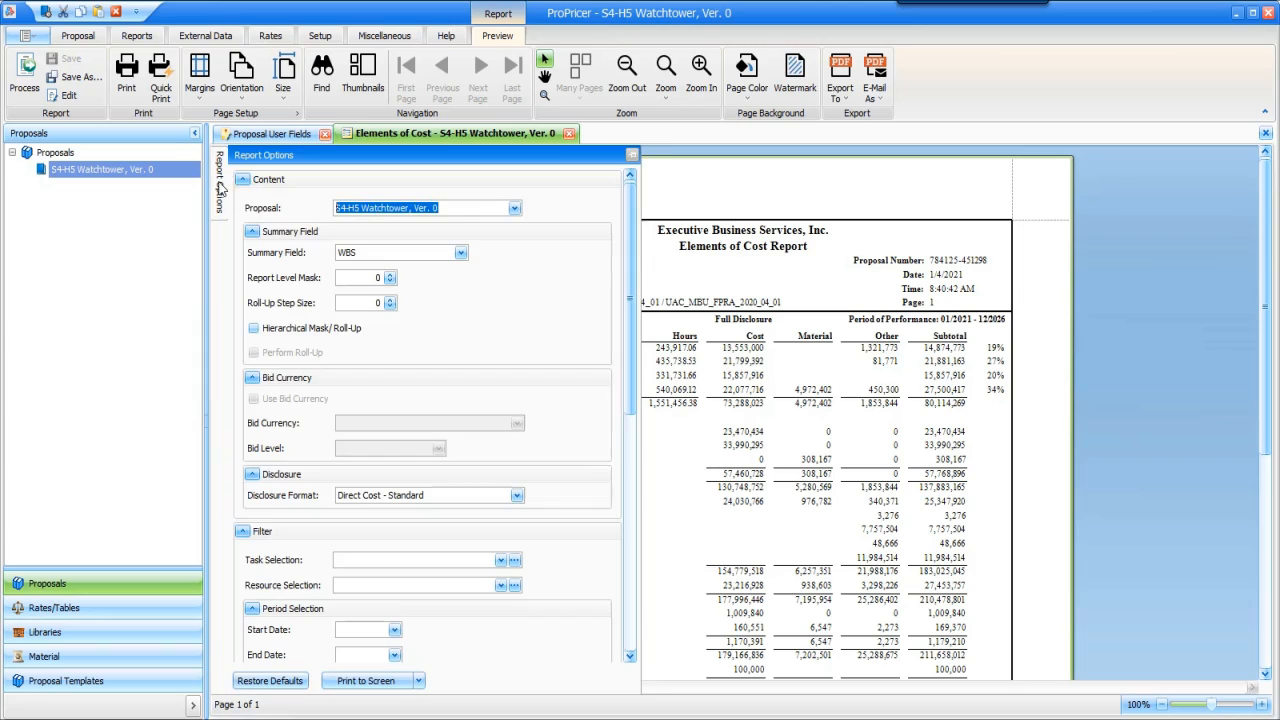
pyautogui.click(300, 328)
pyautogui.click(288, 354)
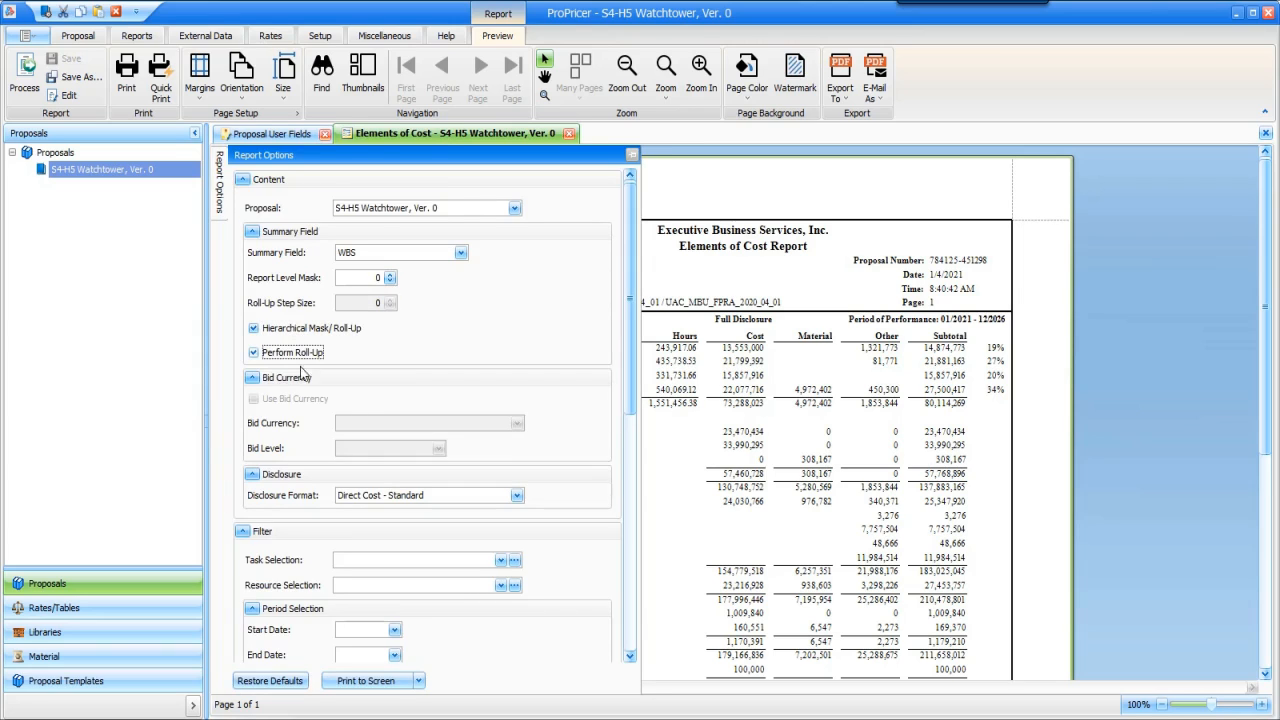
pyautogui.click(357, 682)
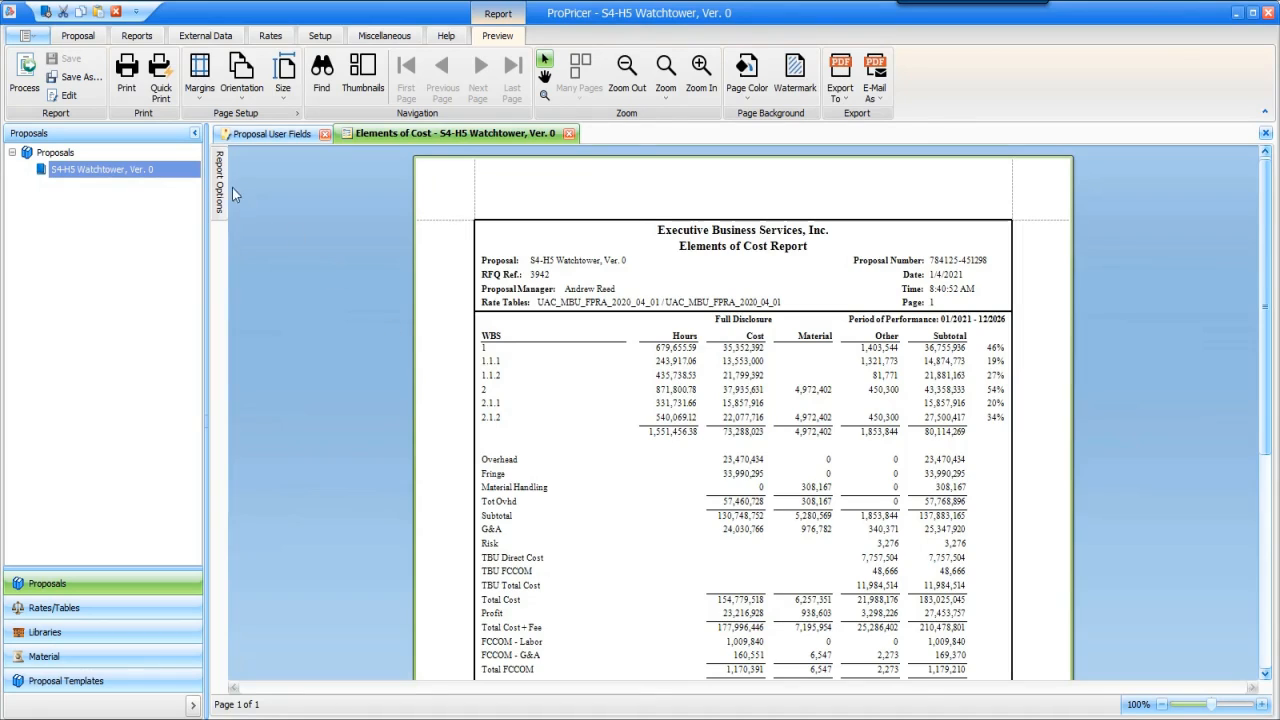
# Step: Raise the report's Report Level Mask by one level and regenerate it on screen
pyautogui.moveTo(222, 190)
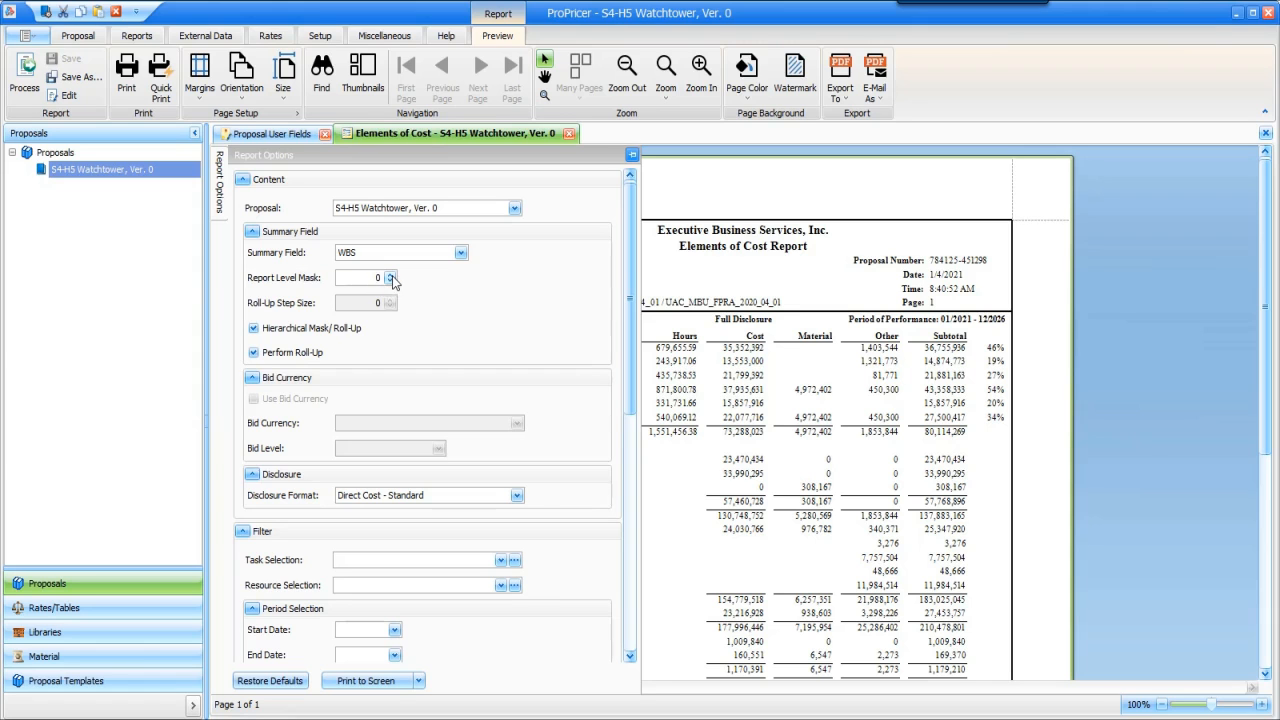
pyautogui.click(390, 276)
pyautogui.click(362, 680)
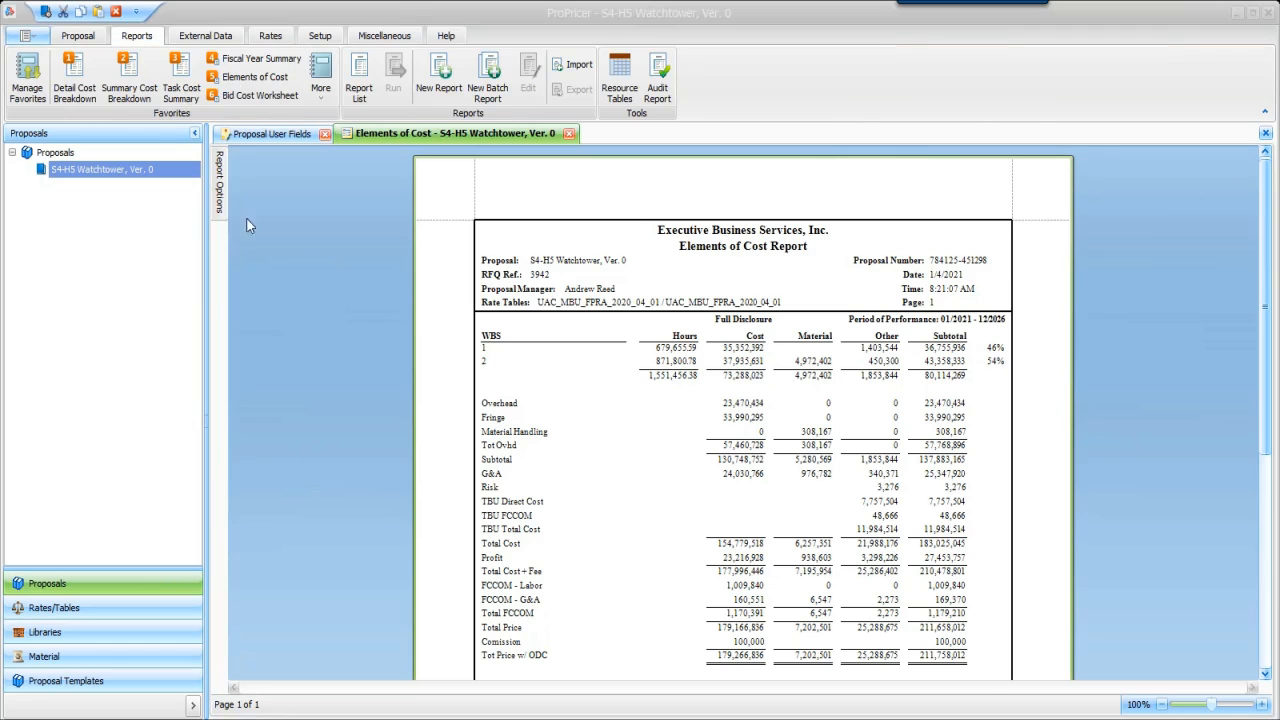
# Step: Make the Organization resource field required in the S4-H5 Watchtower proposal's properties
pyautogui.rightClick(165, 169)
pyautogui.click(213, 305)
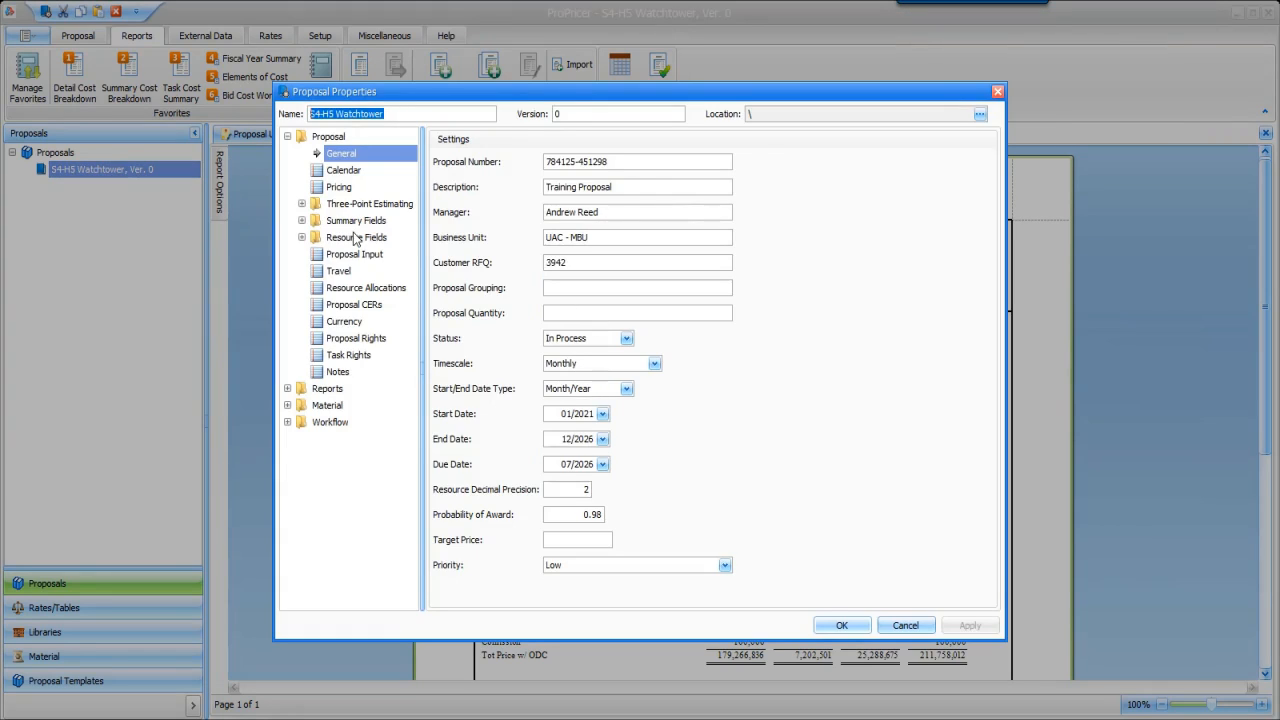
pyautogui.click(355, 237)
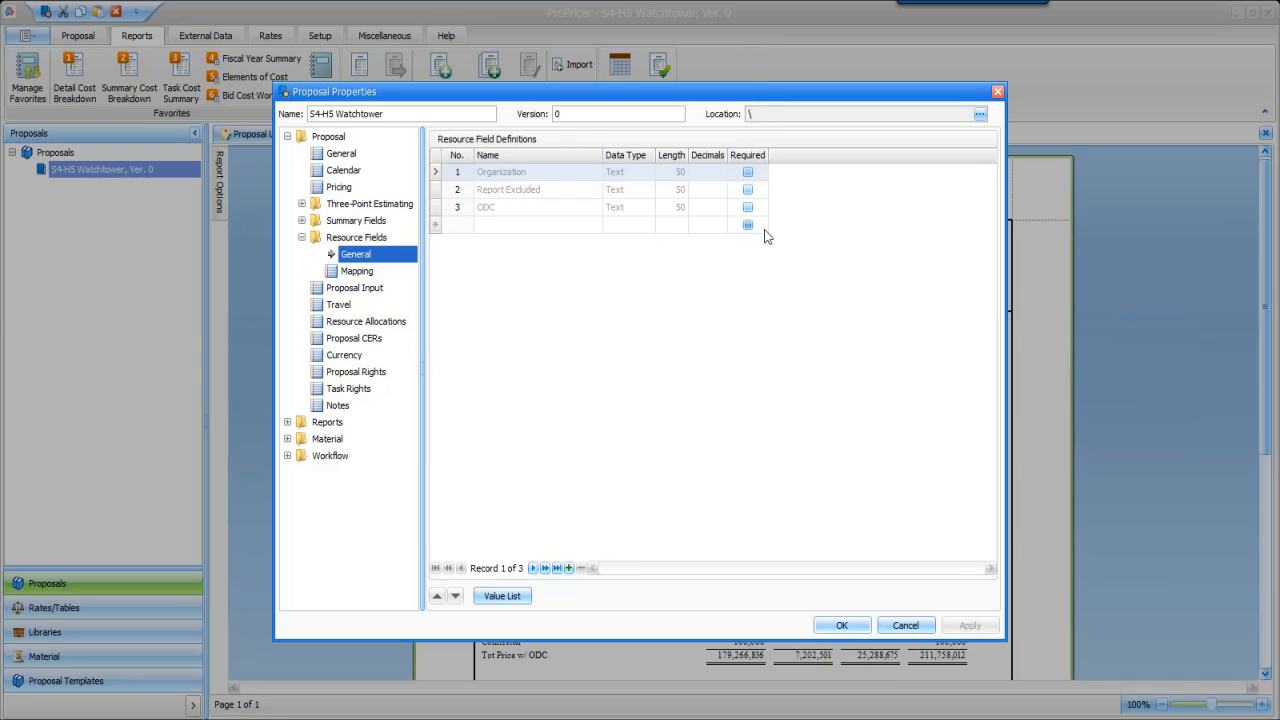
pyautogui.click(748, 174)
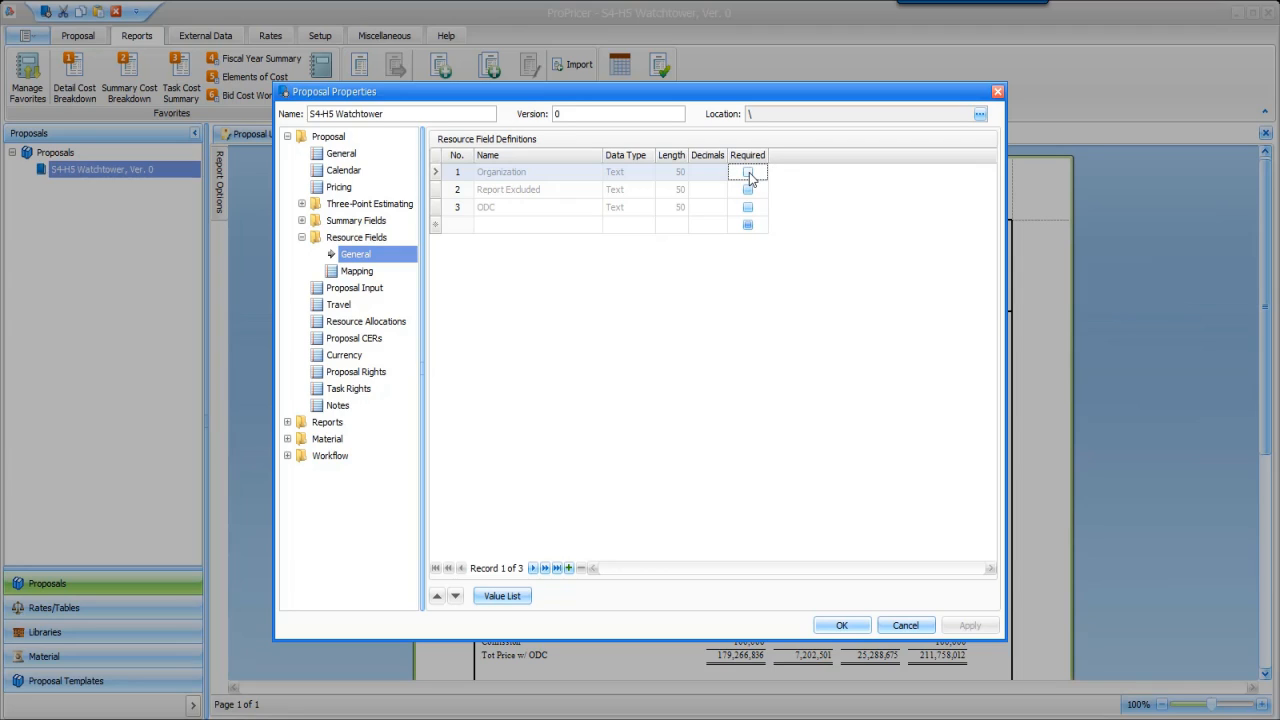
pyautogui.click(749, 175)
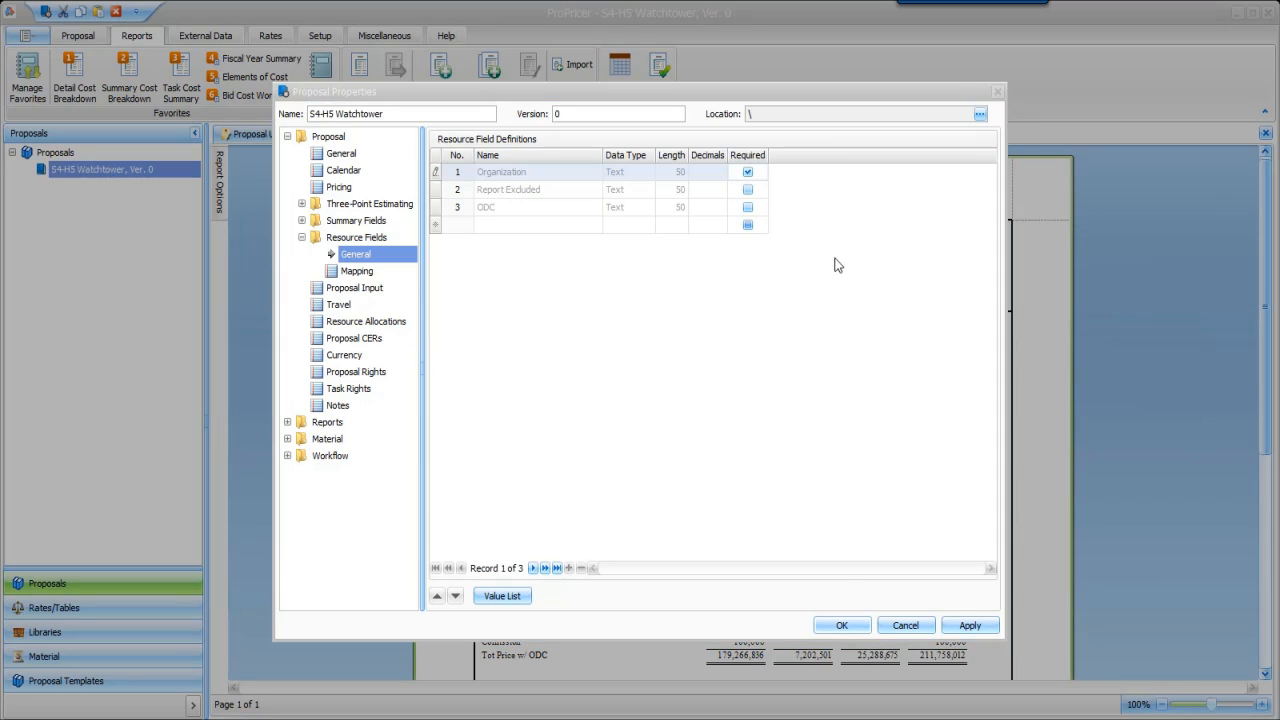
# Step: Save the proposal properties, and add the resource Config-Mngr-01 to the Algorithm Test task in the S4-H5 Watchtower proposal
pyautogui.click(841, 625)
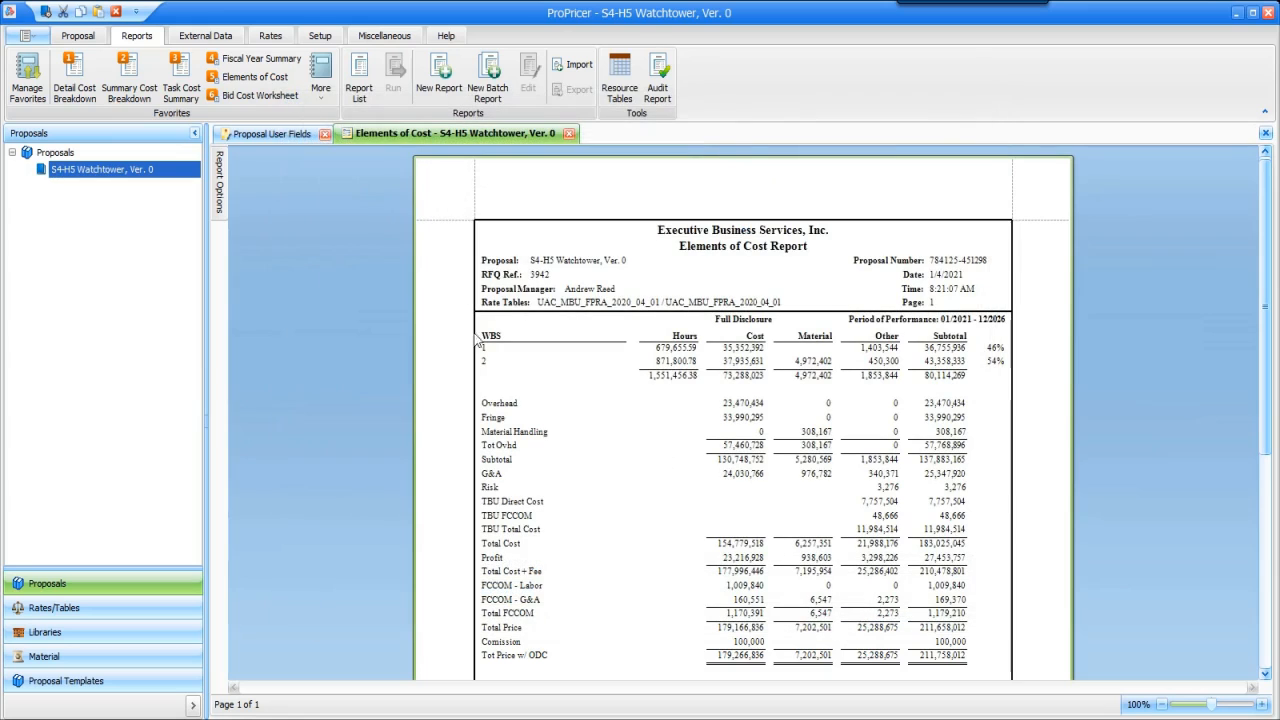
pyautogui.doubleClick(84, 170)
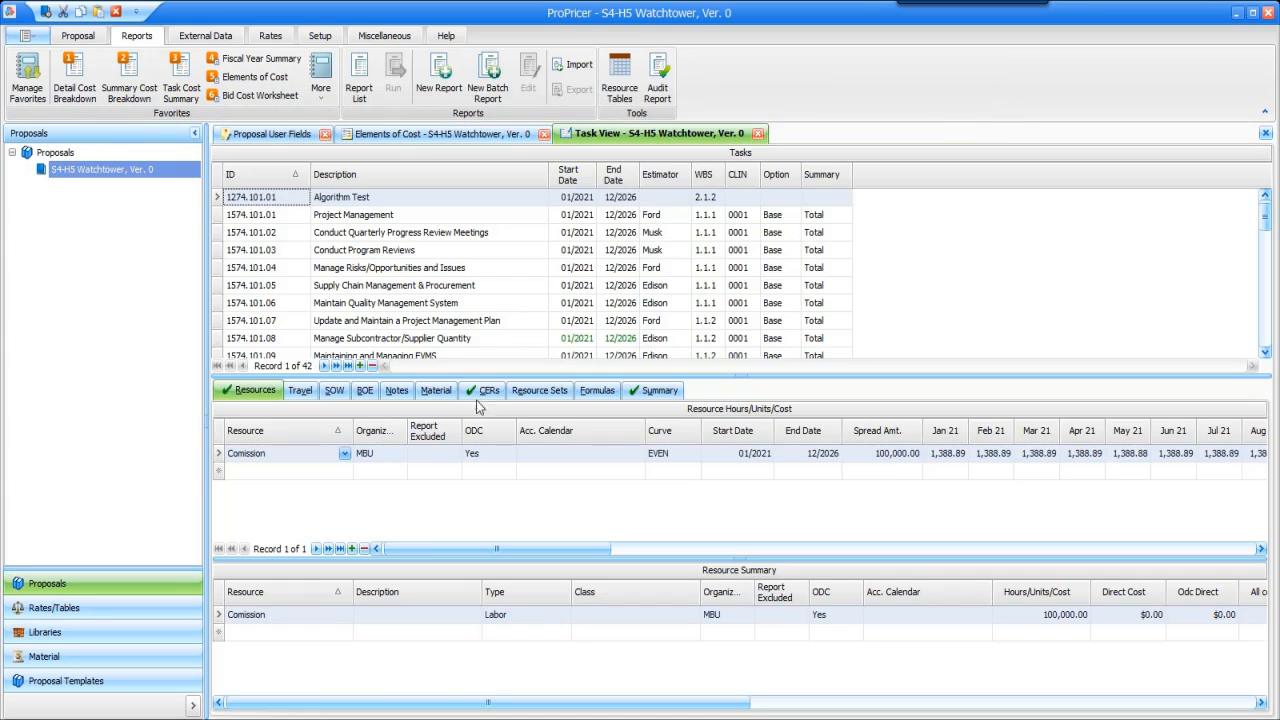
pyautogui.click(340, 474)
pyautogui.click(344, 471)
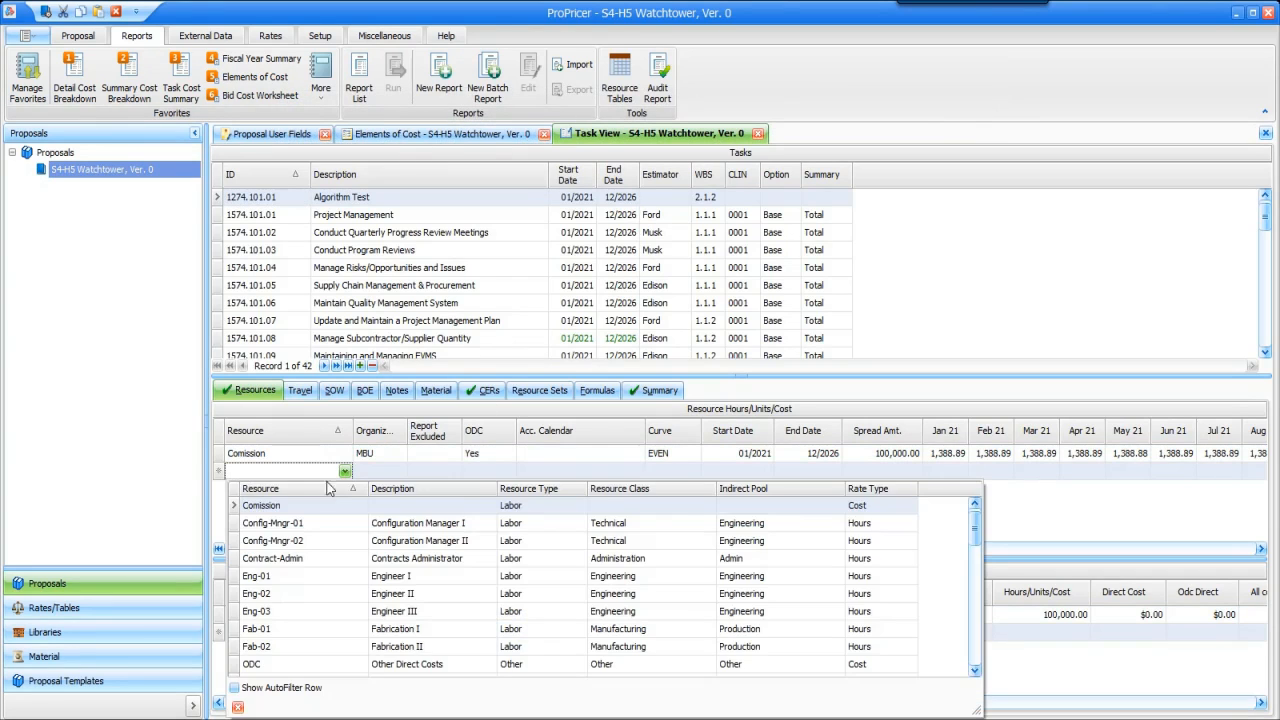
pyautogui.click(317, 522)
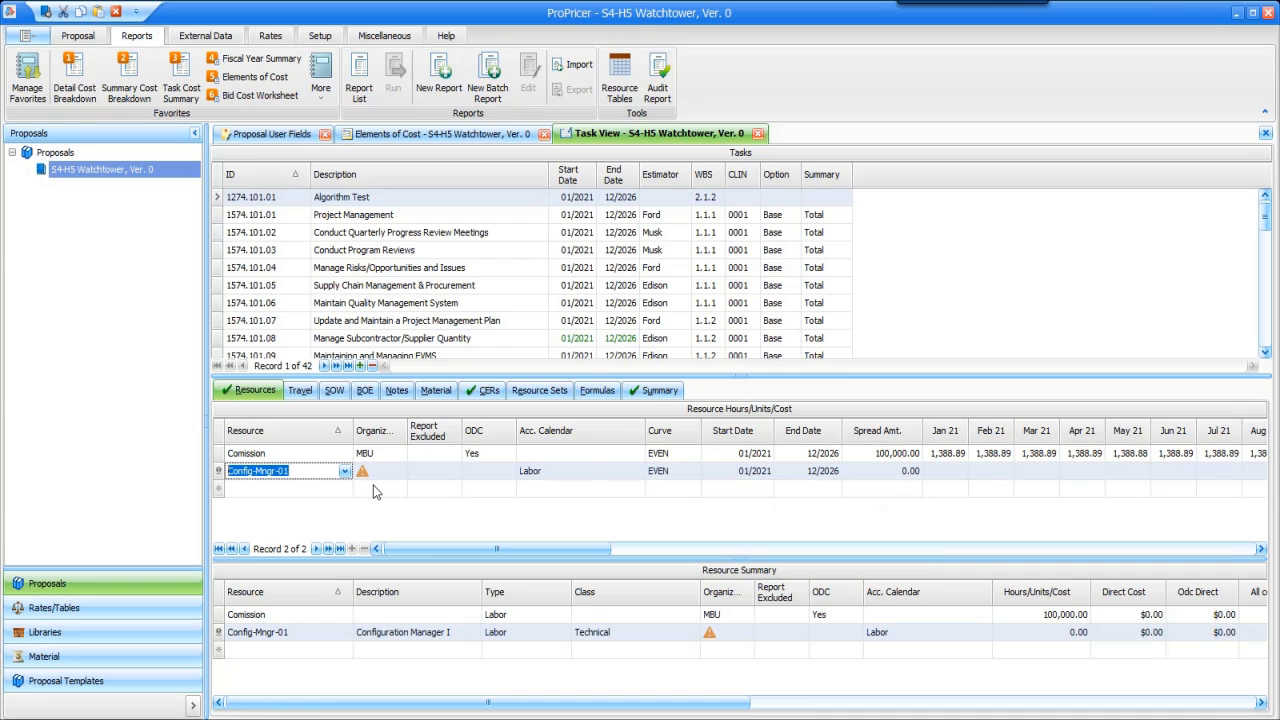
# Step: Try to leave the Organization field of the Config-Mngr-01 resource row blank to test the required setting
pyautogui.click(378, 471)
pyautogui.click(399, 471)
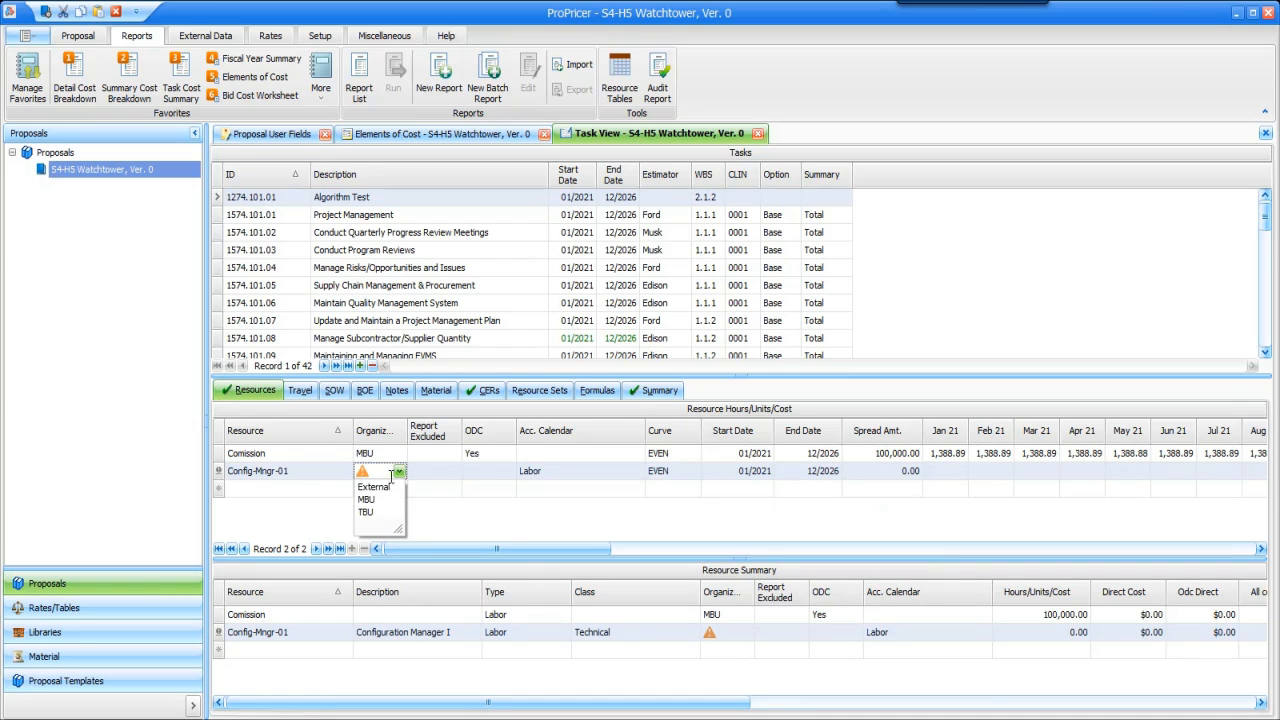
pyautogui.click(453, 521)
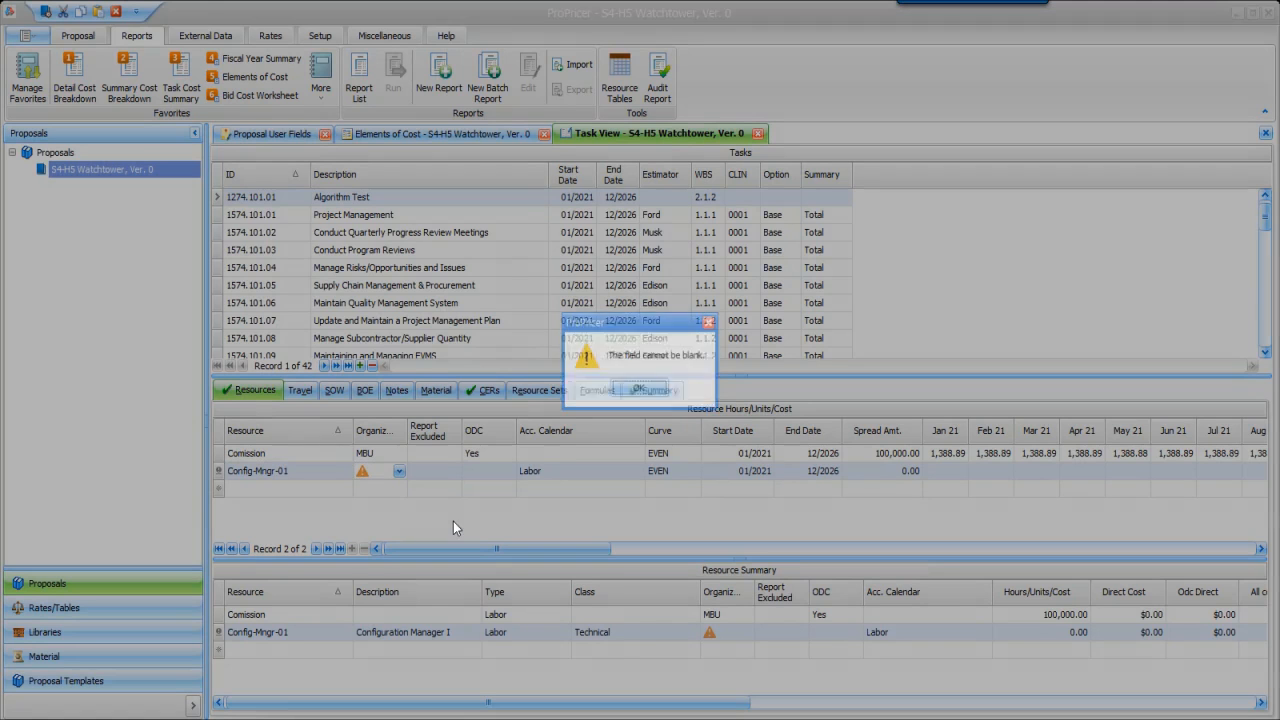
pyautogui.click(638, 388)
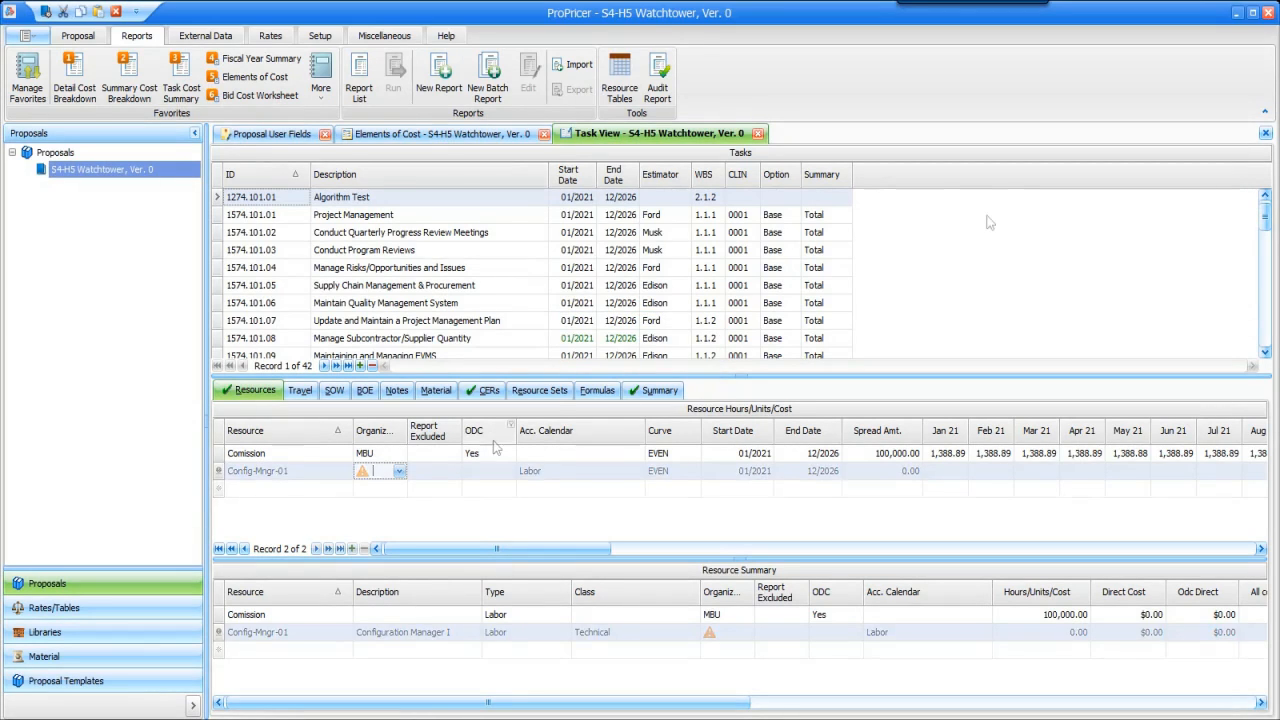
# Step: Review the Priority proposal user field definition and its entry in the S4-H5 Watchtower proposal's general properties
pyautogui.click(278, 135)
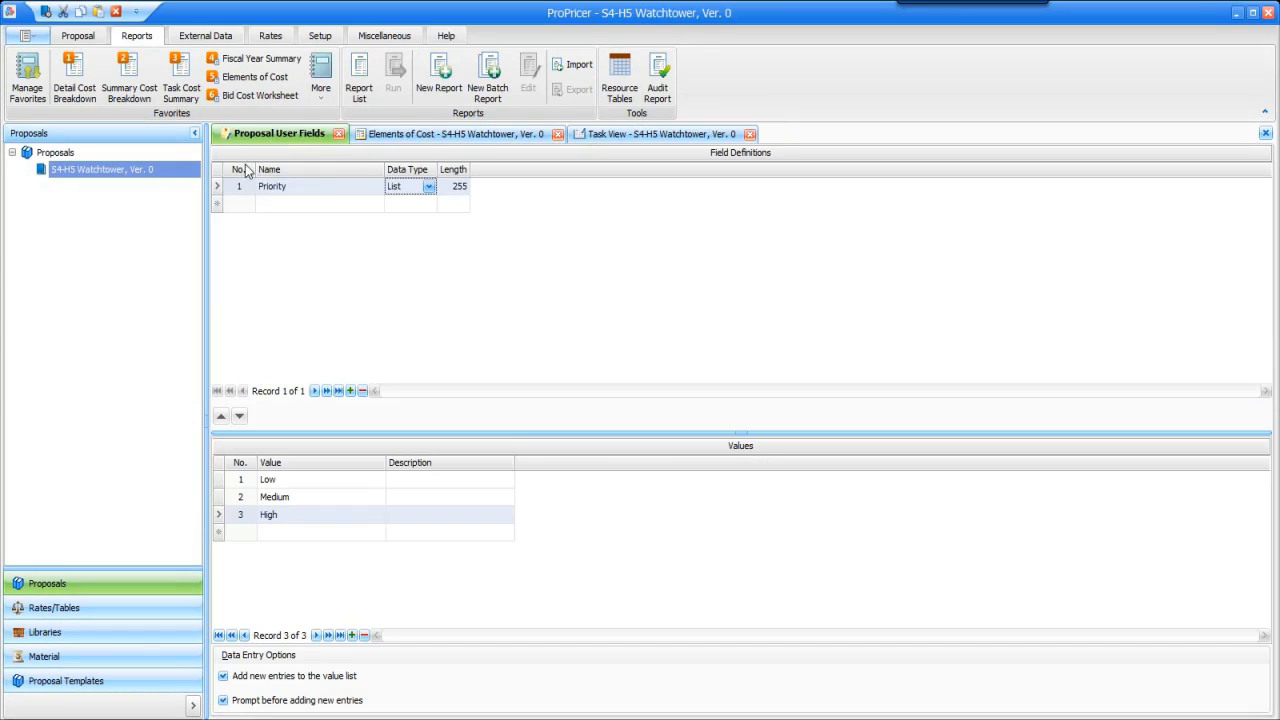
pyautogui.rightClick(110, 168)
pyautogui.click(90, 169)
pyautogui.rightClick(80, 169)
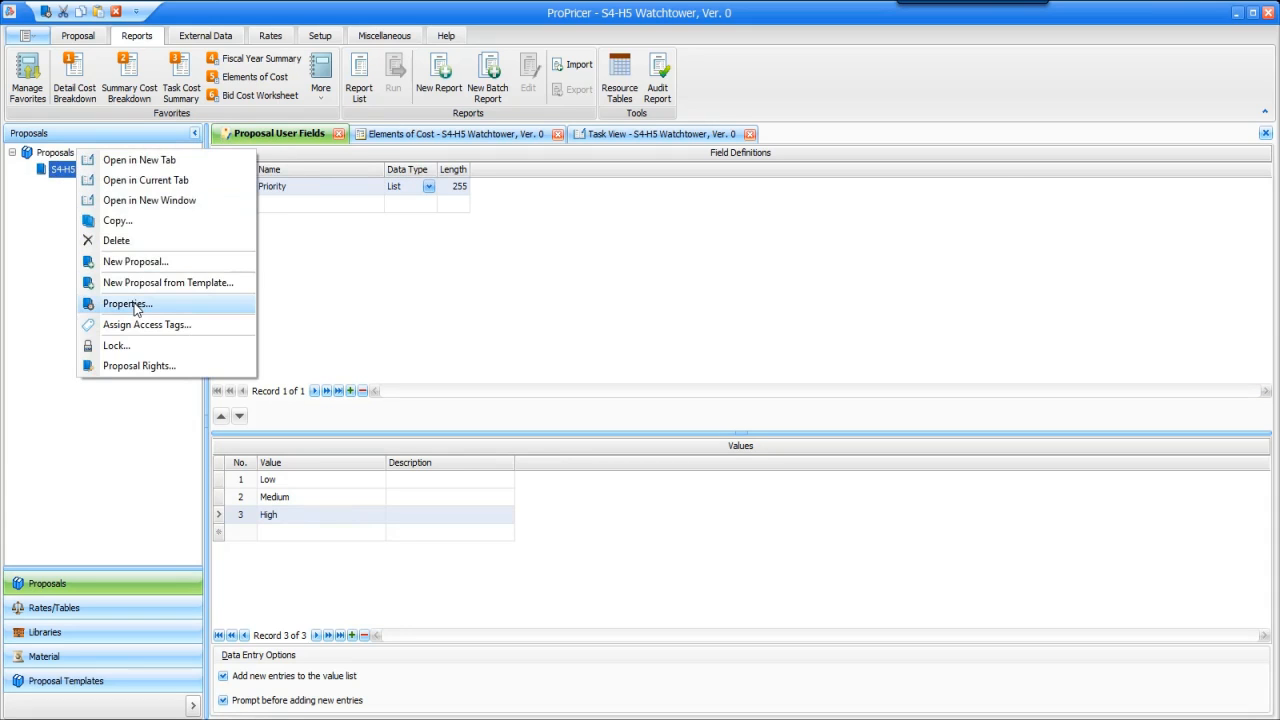
pyautogui.click(150, 301)
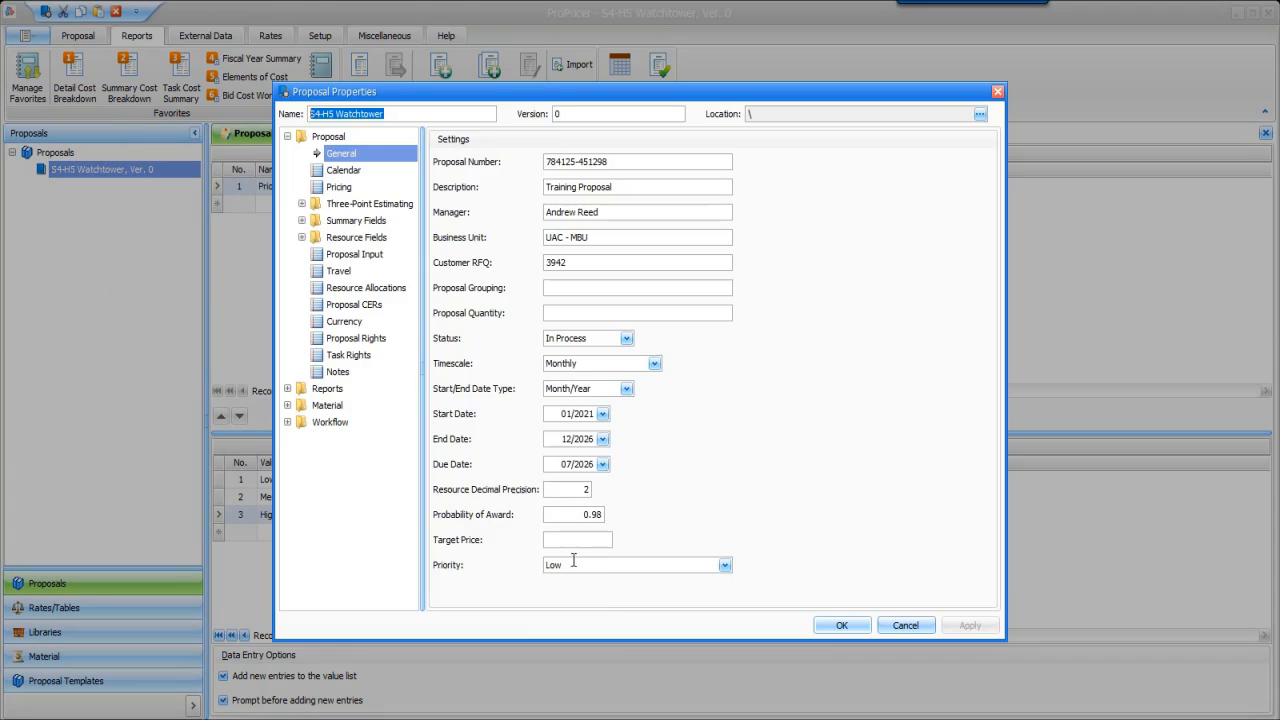
# Step: Review the WBS summary field's value list and its parent assignments in the proposal properties
pyautogui.click(348, 221)
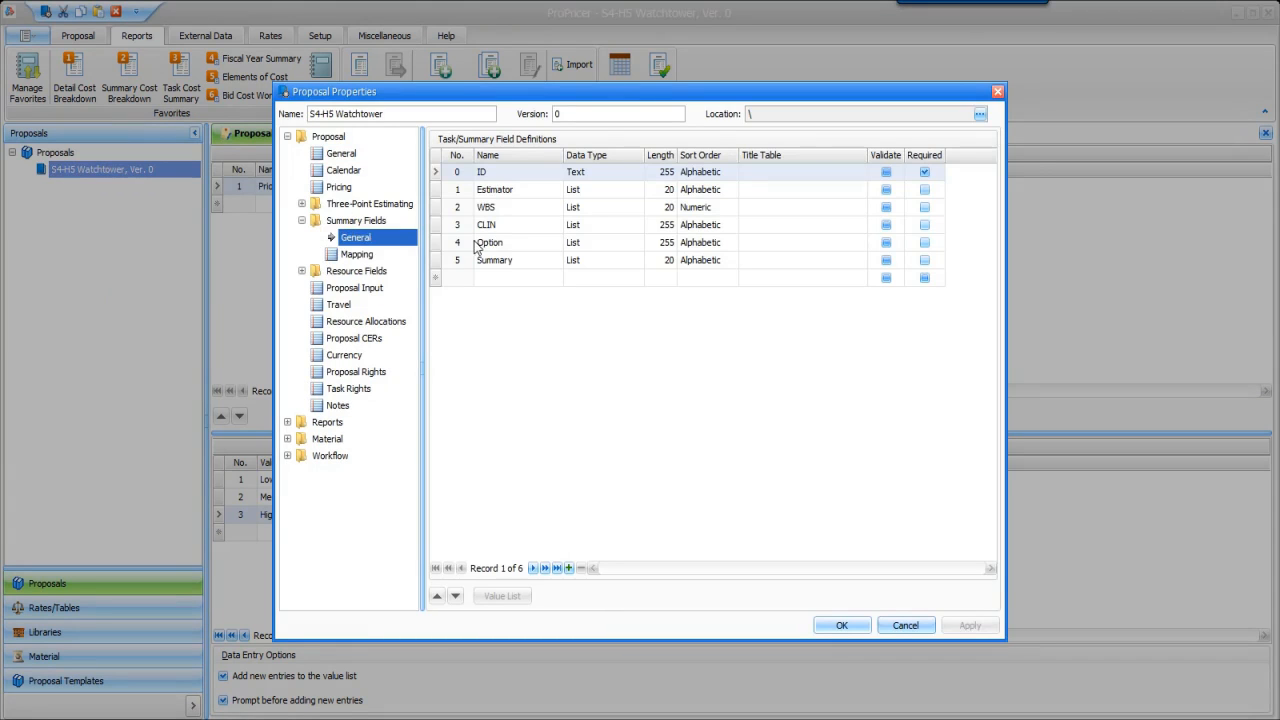
pyautogui.click(540, 209)
pyautogui.click(502, 596)
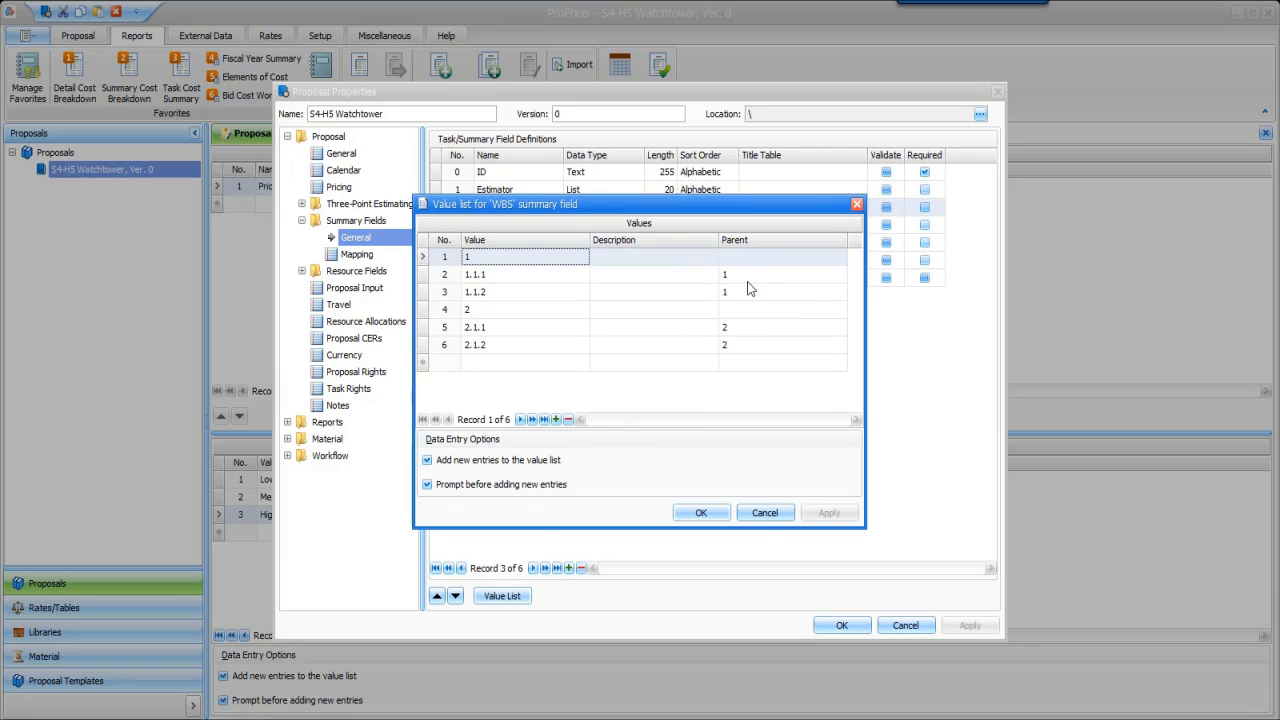
pyautogui.click(718, 515)
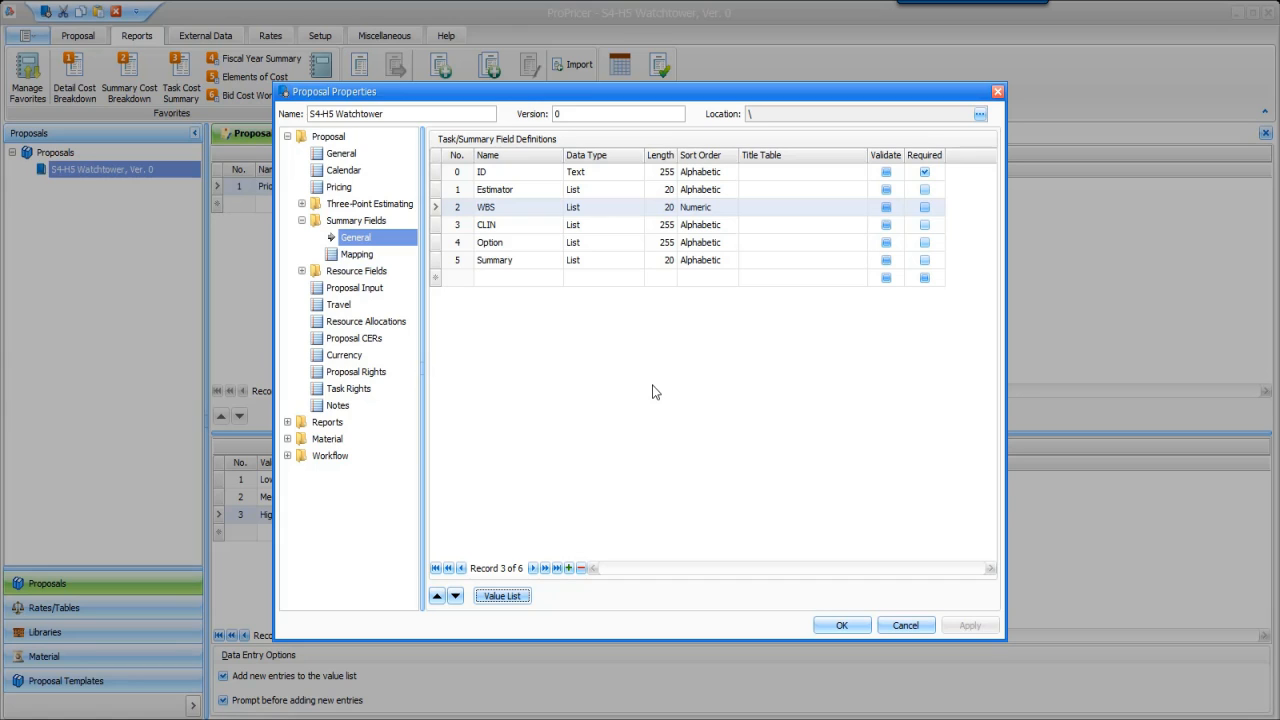
# Step: Review the Required setting of the Organization resource field and close the proposal properties
pyautogui.click(376, 273)
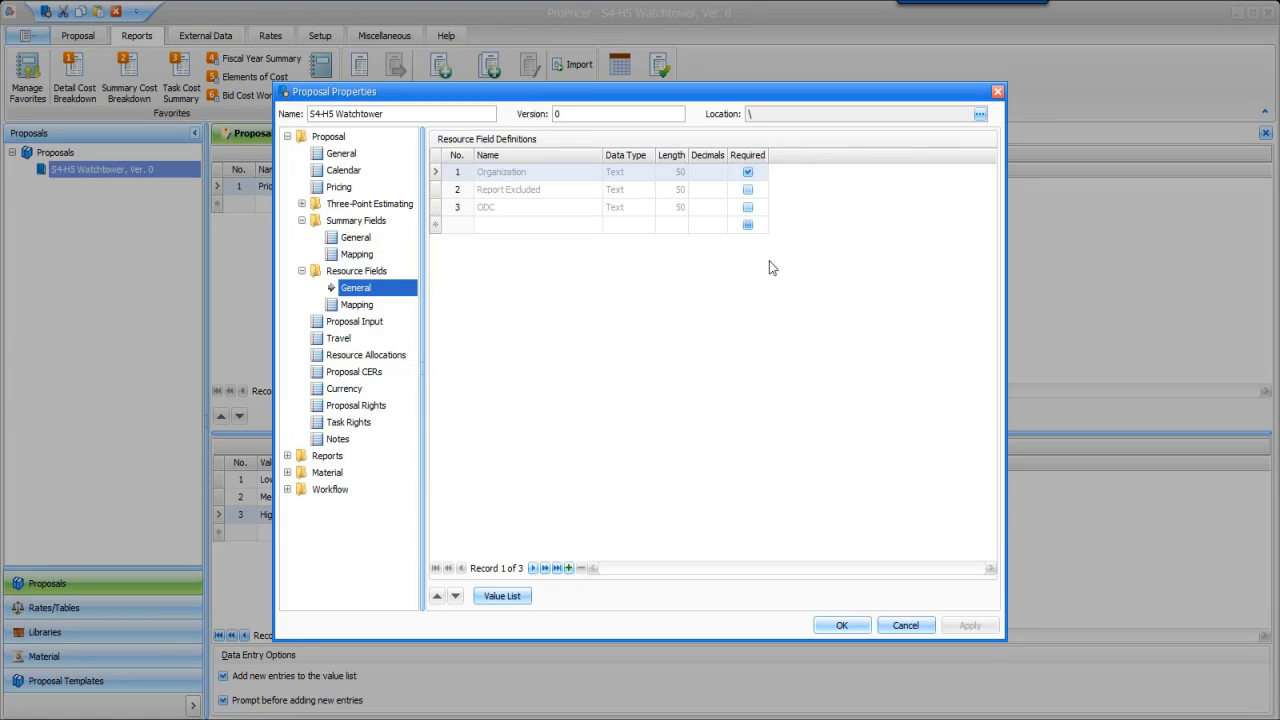
pyautogui.click(748, 173)
pyautogui.click(748, 173)
pyautogui.click(838, 627)
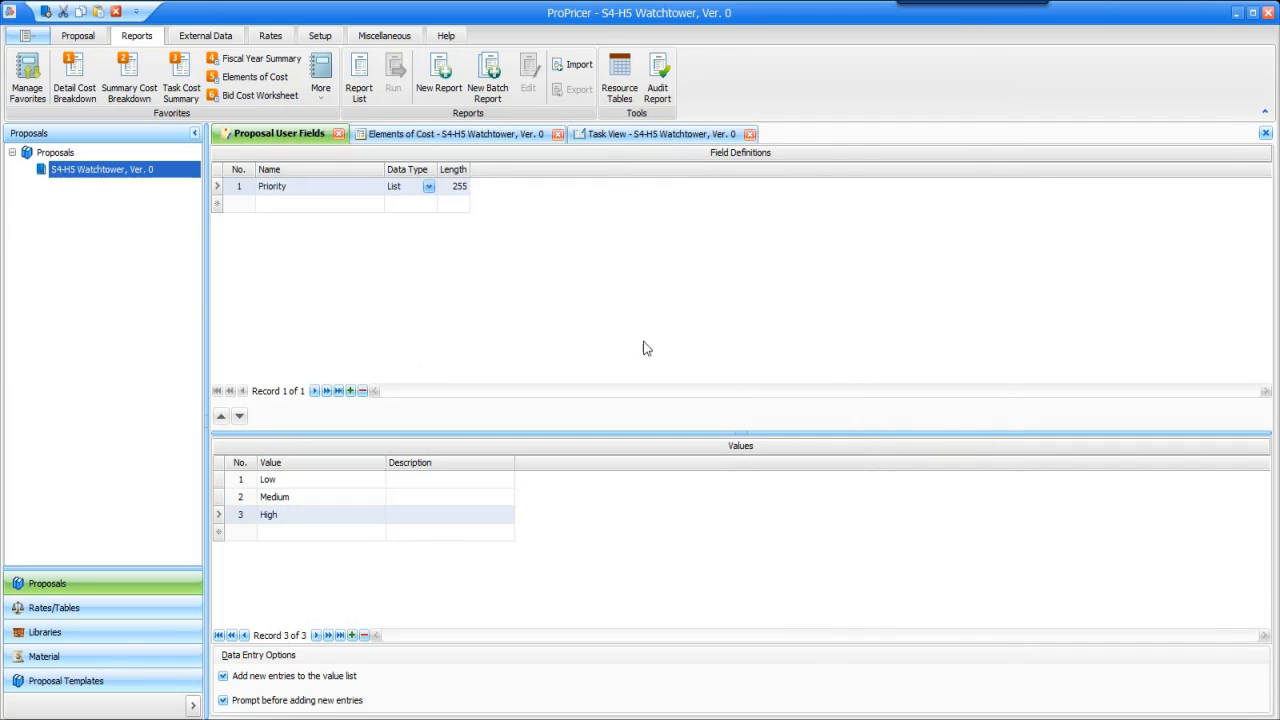